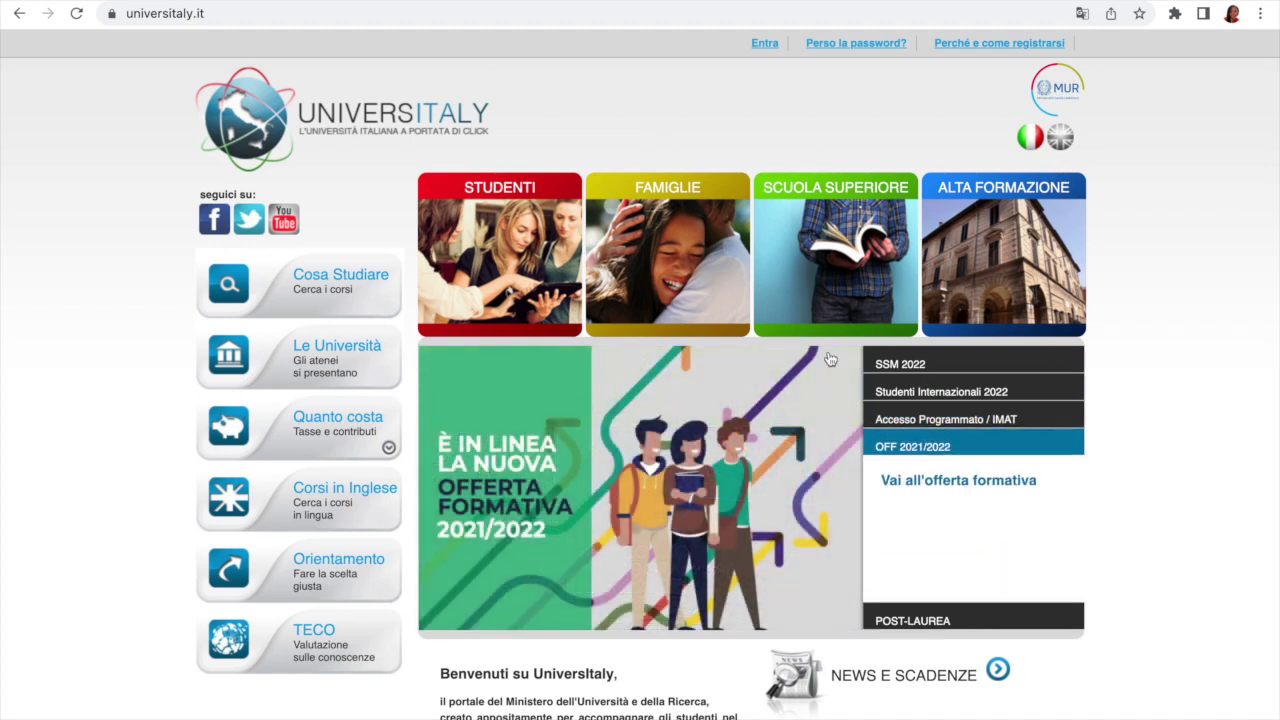
Translate the Universitaly home page into English and open the new-user registration form.
{"action": "left_click", "coordinate": [1081, 13]}
{"action": "left_click", "coordinate": [1004, 57]}
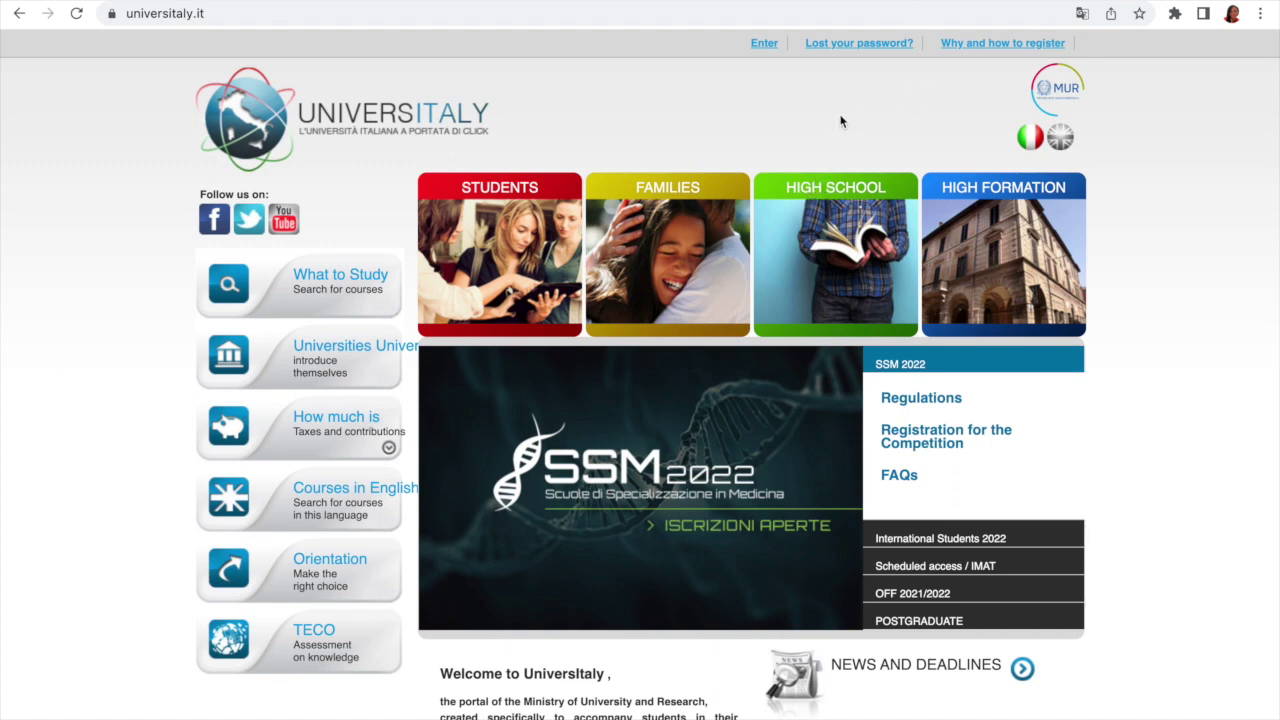
{"action": "left_click", "coordinate": [988, 45]}
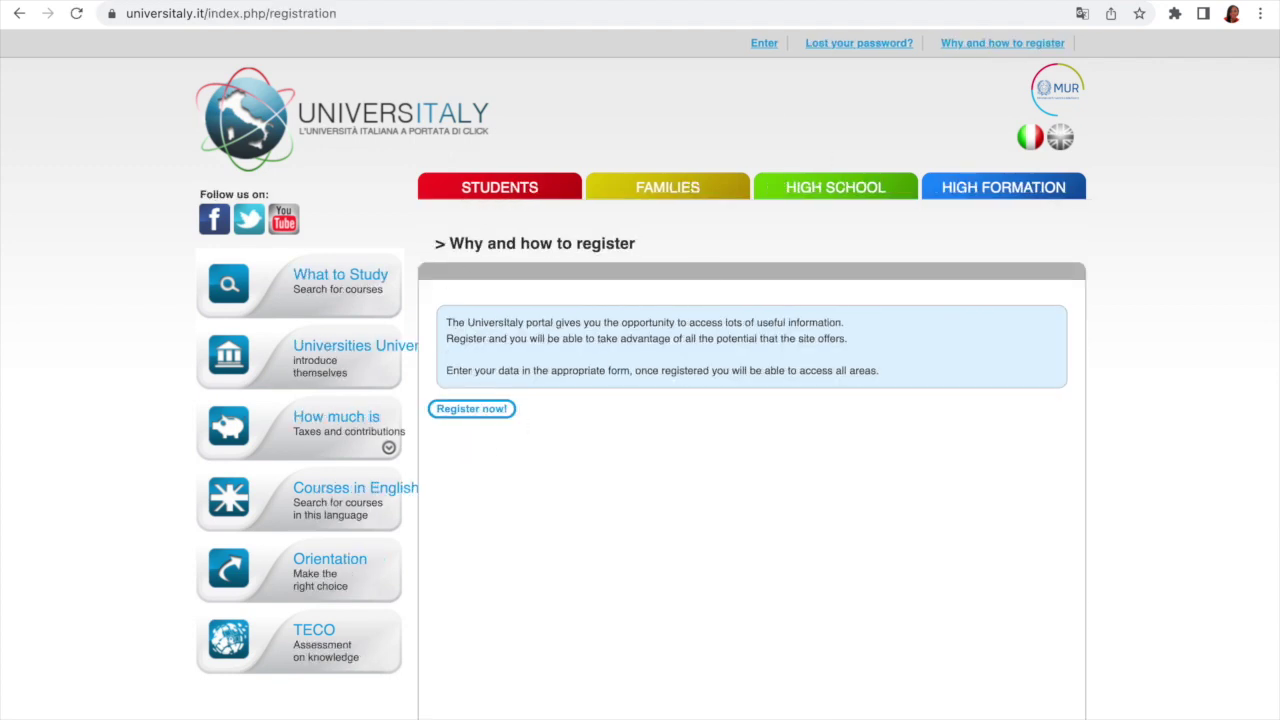
{"action": "left_click", "coordinate": [470, 414]}
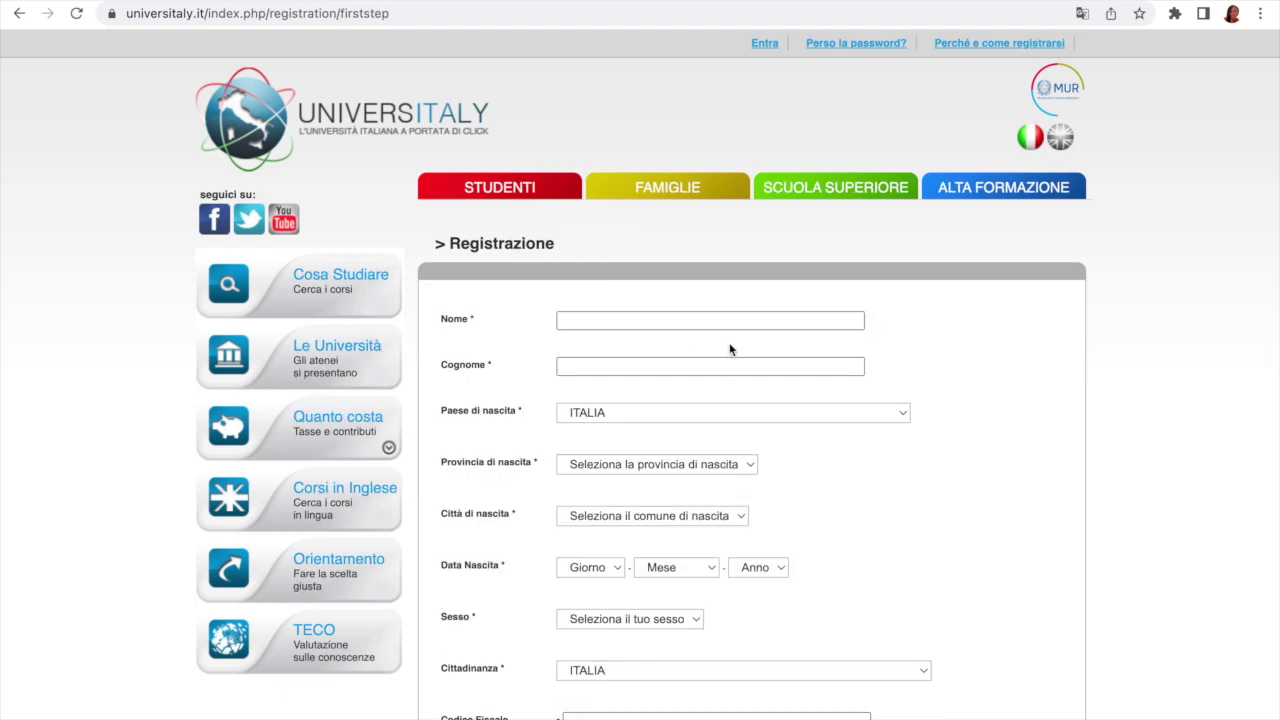
Look through the registration form and translate it into English.
{"action": "scroll", "coordinate": [729, 344], "scroll_direction": "down", "scroll_amount": 5}
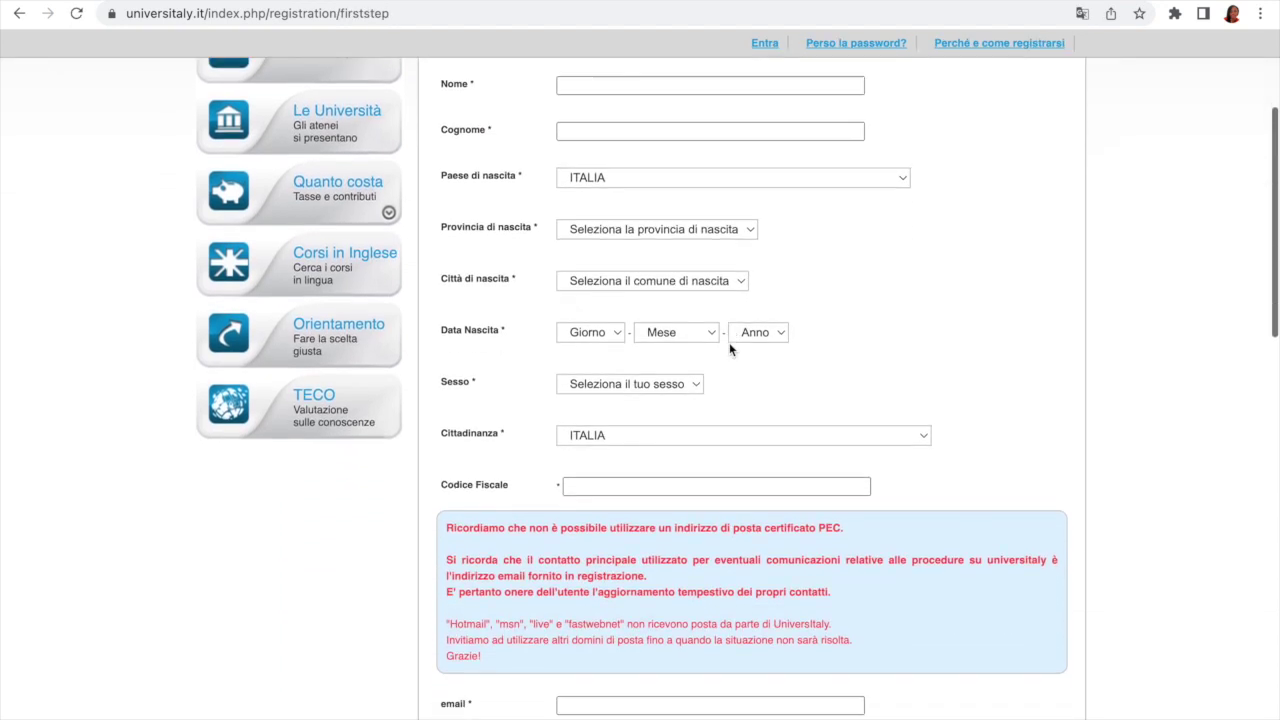
{"action": "scroll", "coordinate": [729, 343], "scroll_direction": "down", "scroll_amount": 10}
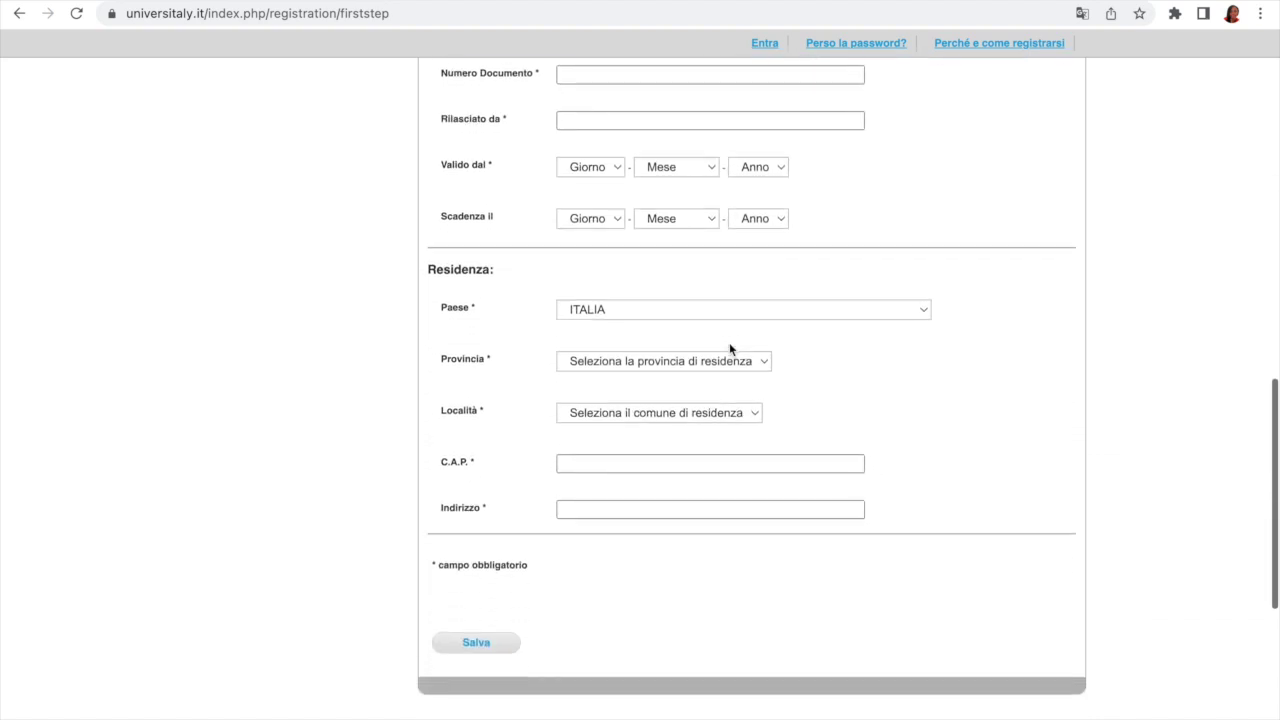
{"action": "scroll", "coordinate": [729, 349], "scroll_direction": "up", "scroll_amount": 5}
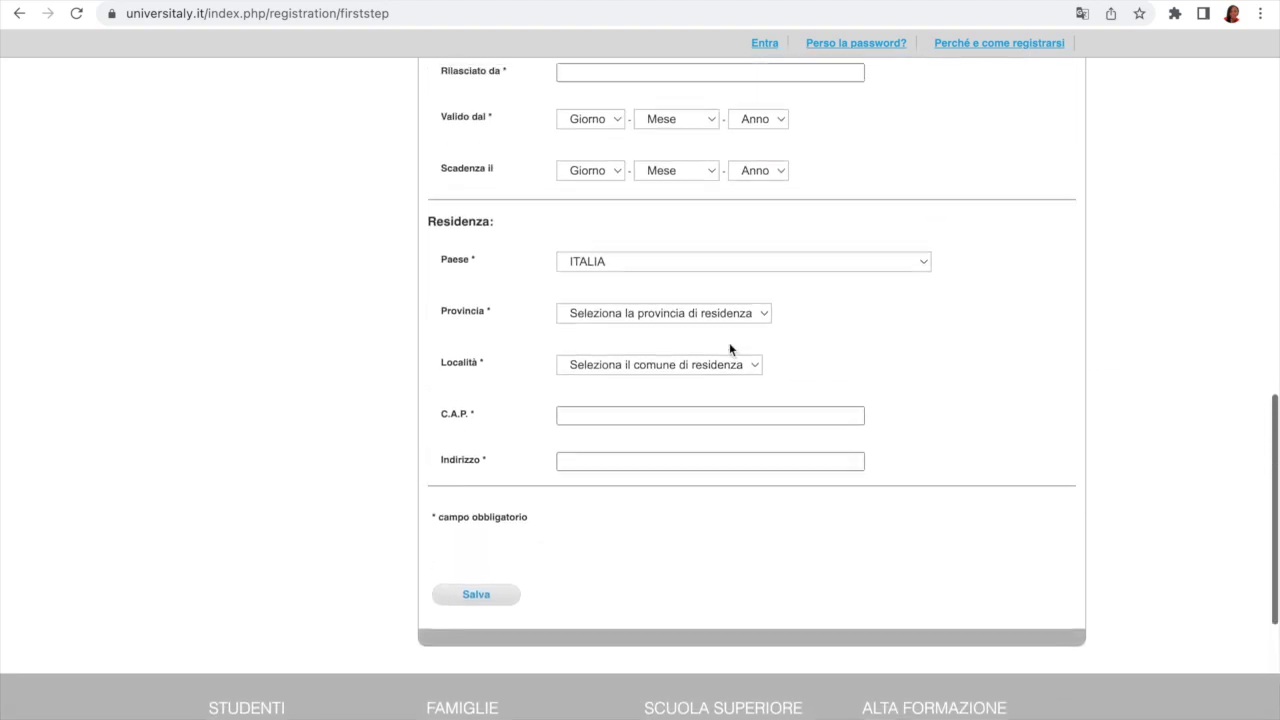
{"action": "scroll", "coordinate": [729, 343], "scroll_direction": "up", "scroll_amount": 9}
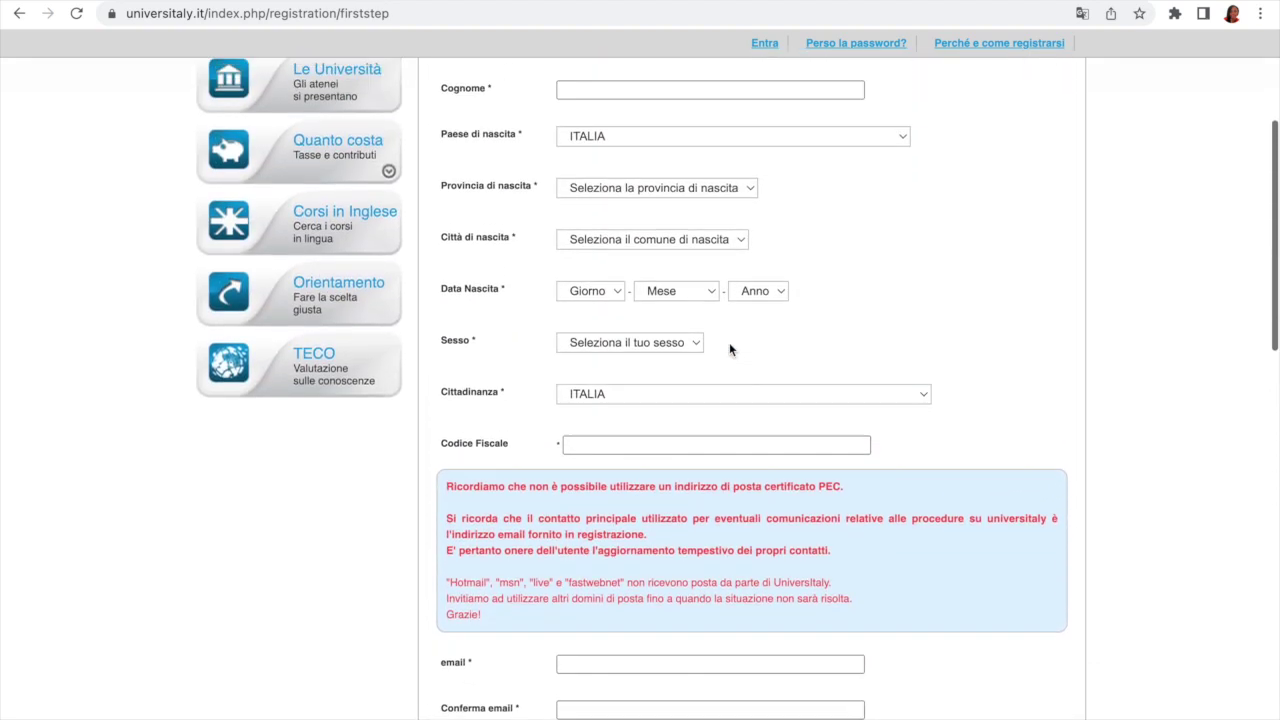
{"action": "scroll", "coordinate": [729, 348], "scroll_direction": "up", "scroll_amount": 1}
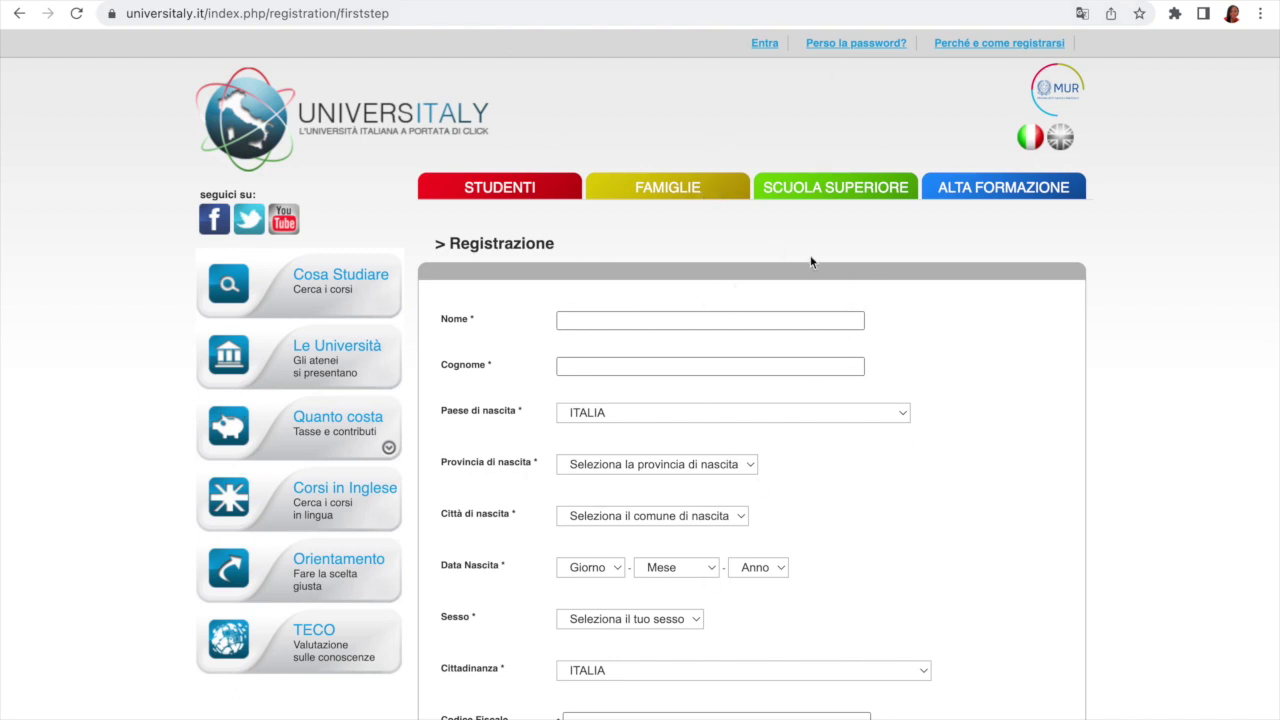
{"action": "left_click", "coordinate": [1081, 13]}
{"action": "left_click", "coordinate": [999, 48]}
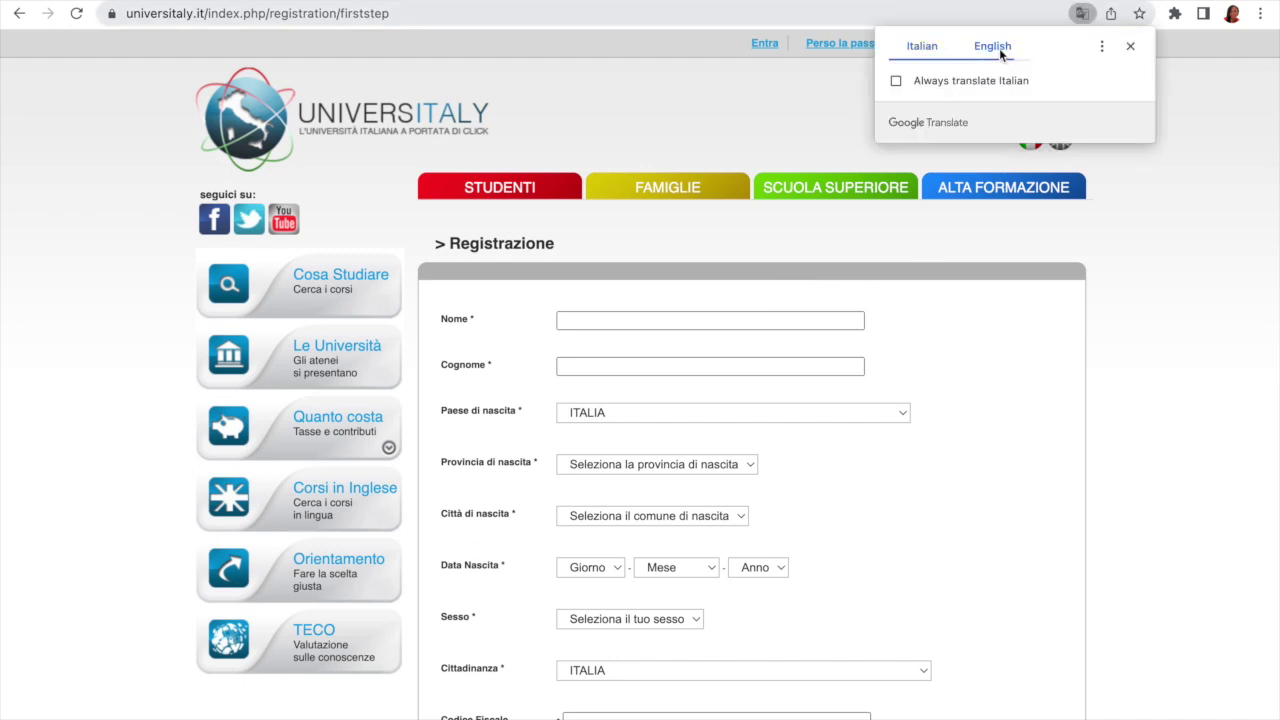
{"action": "left_click", "coordinate": [1030, 222]}
Review the registration form's required fields, including tax ID code, email, identity document and residence, without filling them in.
{"action": "scroll", "coordinate": [1030, 230], "scroll_direction": "down", "scroll_amount": 4}
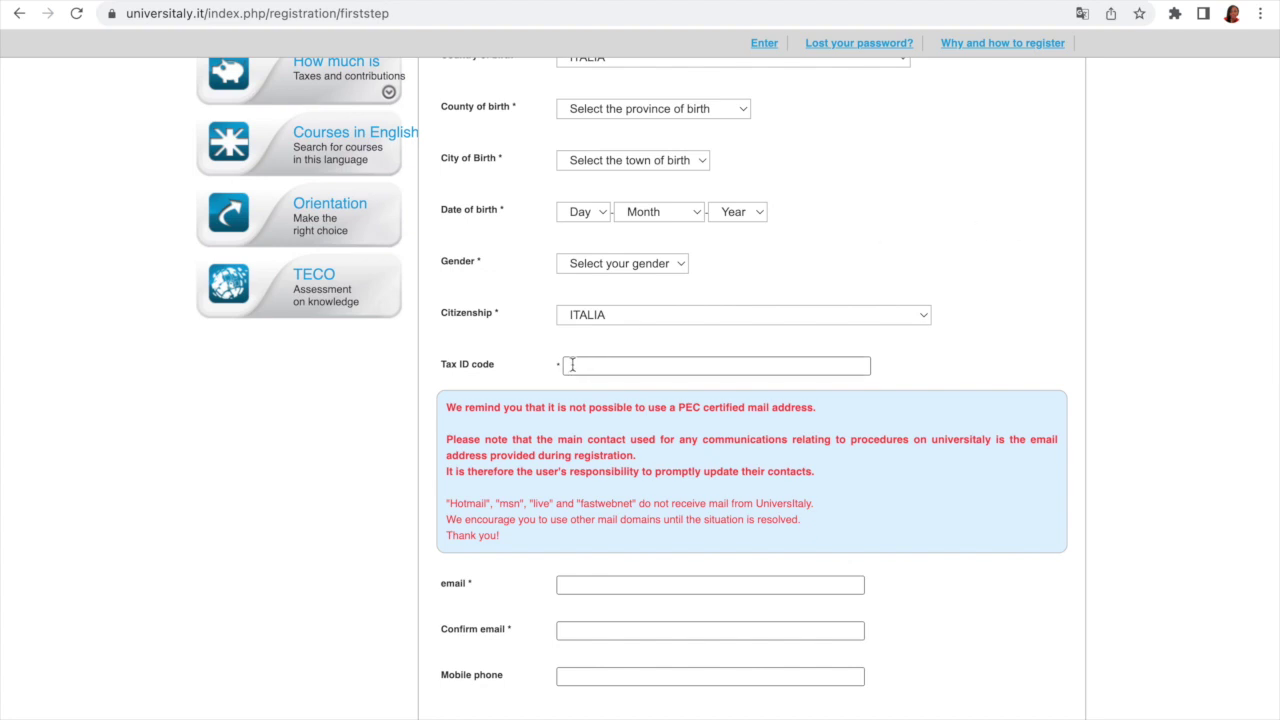
{"action": "left_click", "coordinate": [581, 366]}
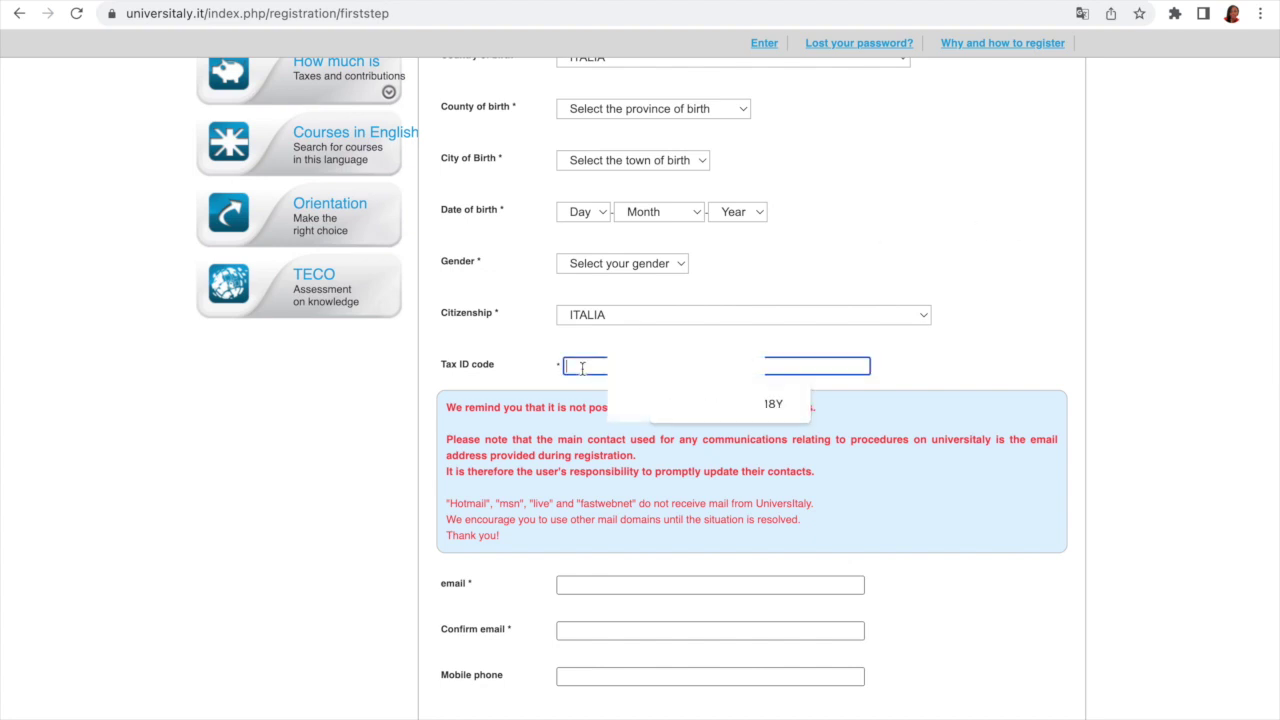
{"action": "left_click", "coordinate": [908, 374]}
{"action": "left_click", "coordinate": [576, 367]}
{"action": "left_click", "coordinate": [841, 196]}
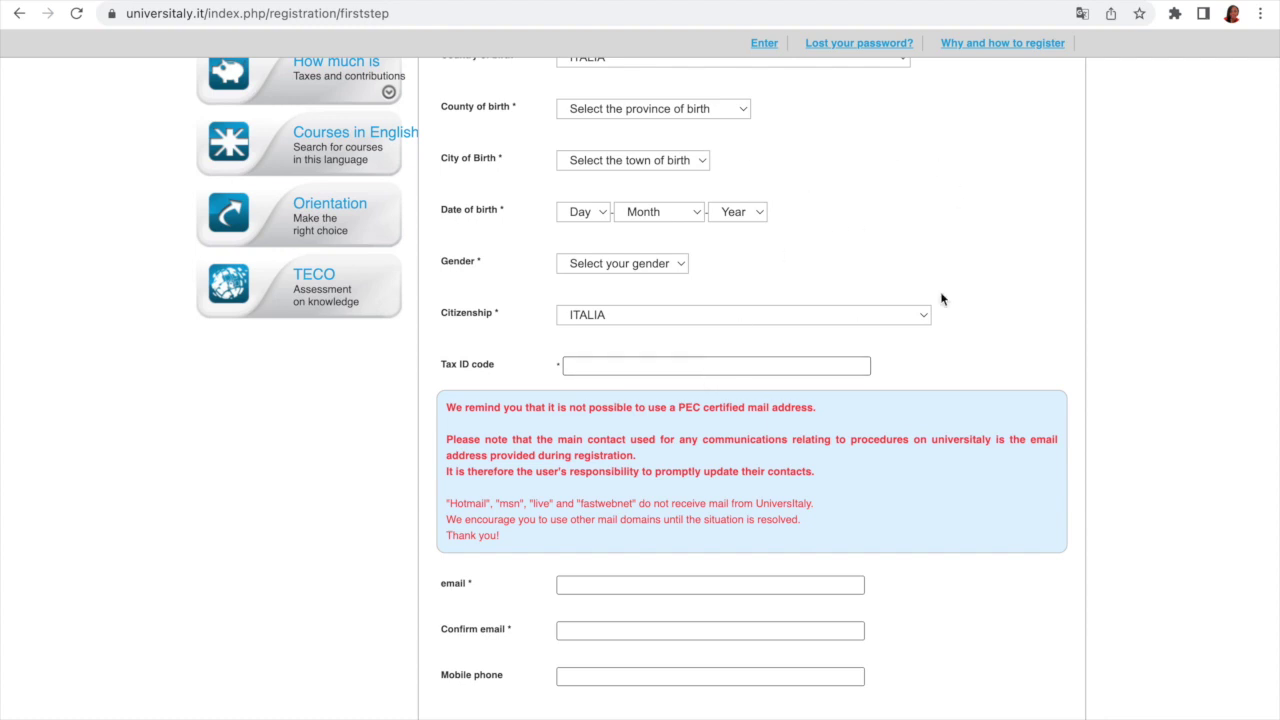
{"action": "scroll", "coordinate": [1069, 244], "scroll_direction": "down", "scroll_amount": 3}
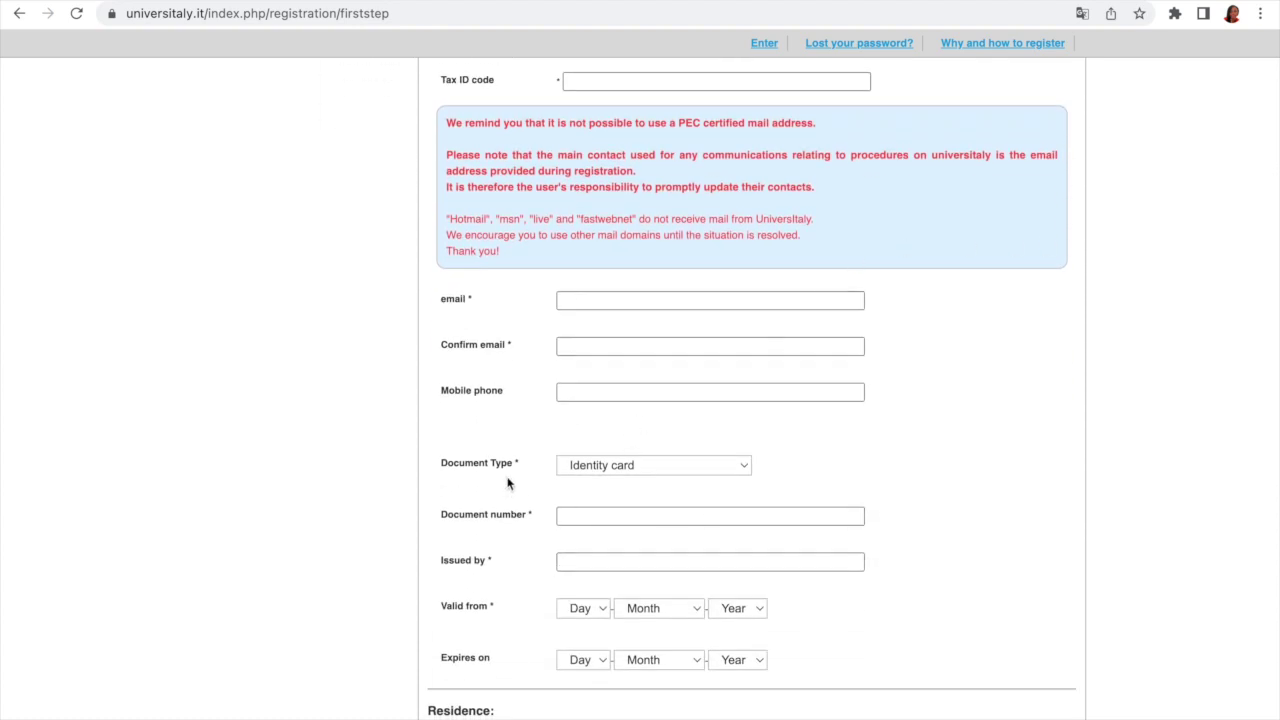
{"action": "scroll", "coordinate": [852, 548], "scroll_direction": "down", "scroll_amount": 4}
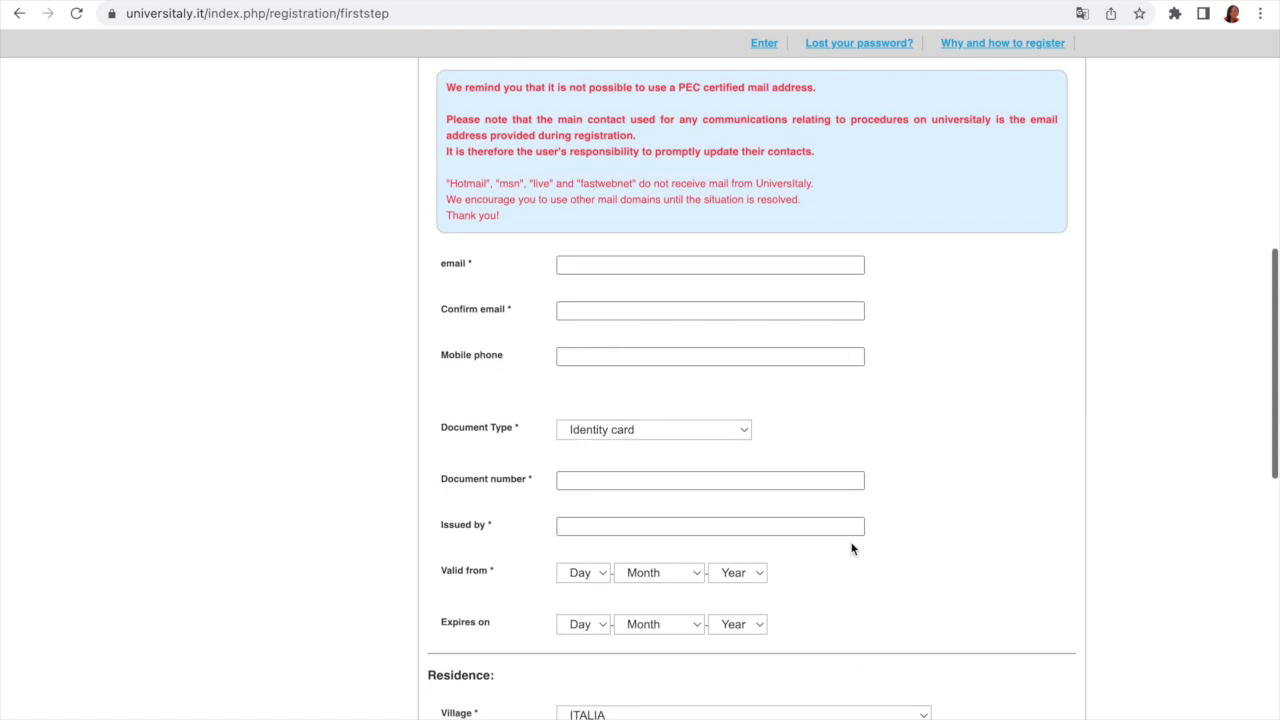
{"action": "scroll", "coordinate": [852, 548], "scroll_direction": "down", "scroll_amount": 2}
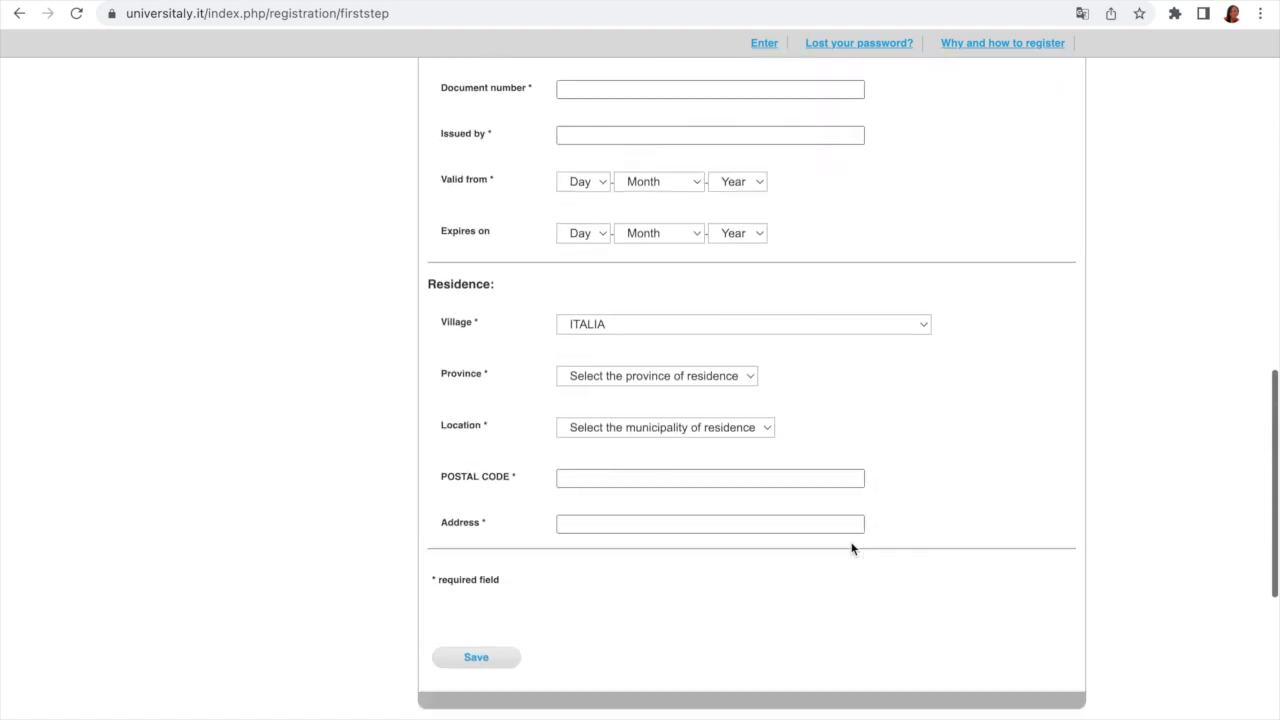
{"action": "scroll", "coordinate": [852, 548], "scroll_direction": "up", "scroll_amount": 2}
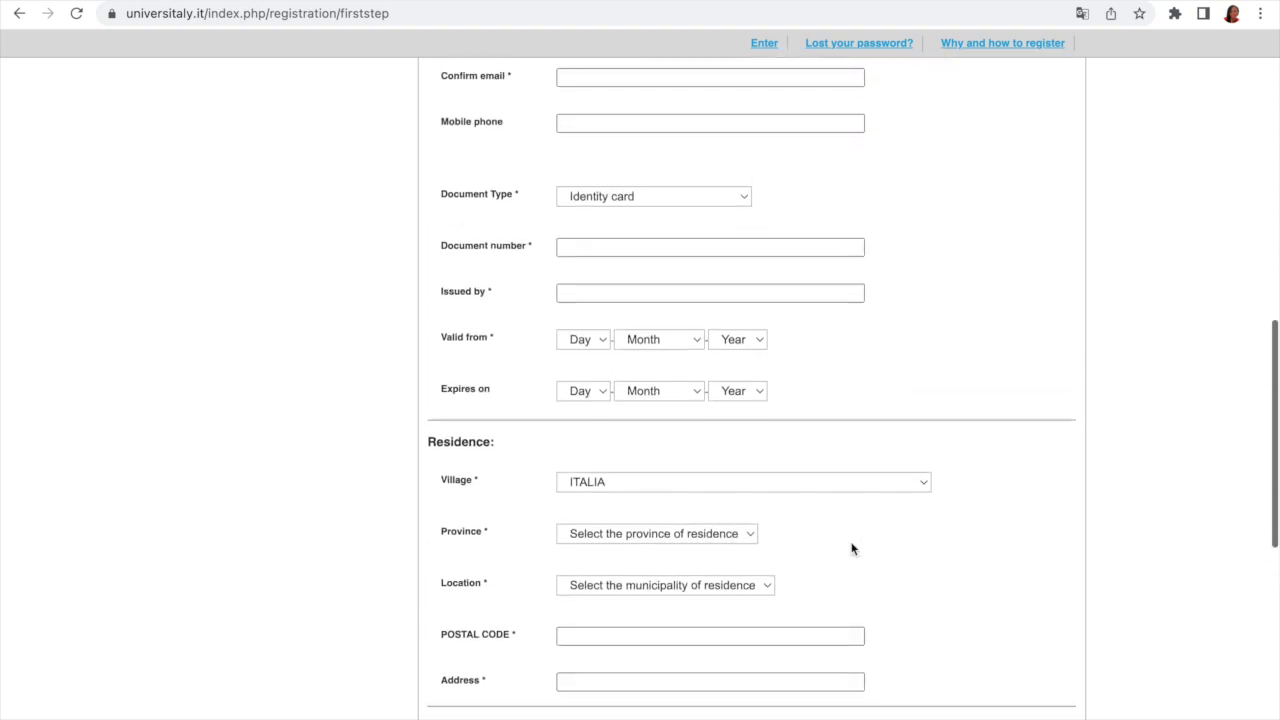
{"action": "scroll", "coordinate": [851, 546], "scroll_direction": "down", "scroll_amount": 3}
{"action": "left_click", "coordinate": [478, 588]}
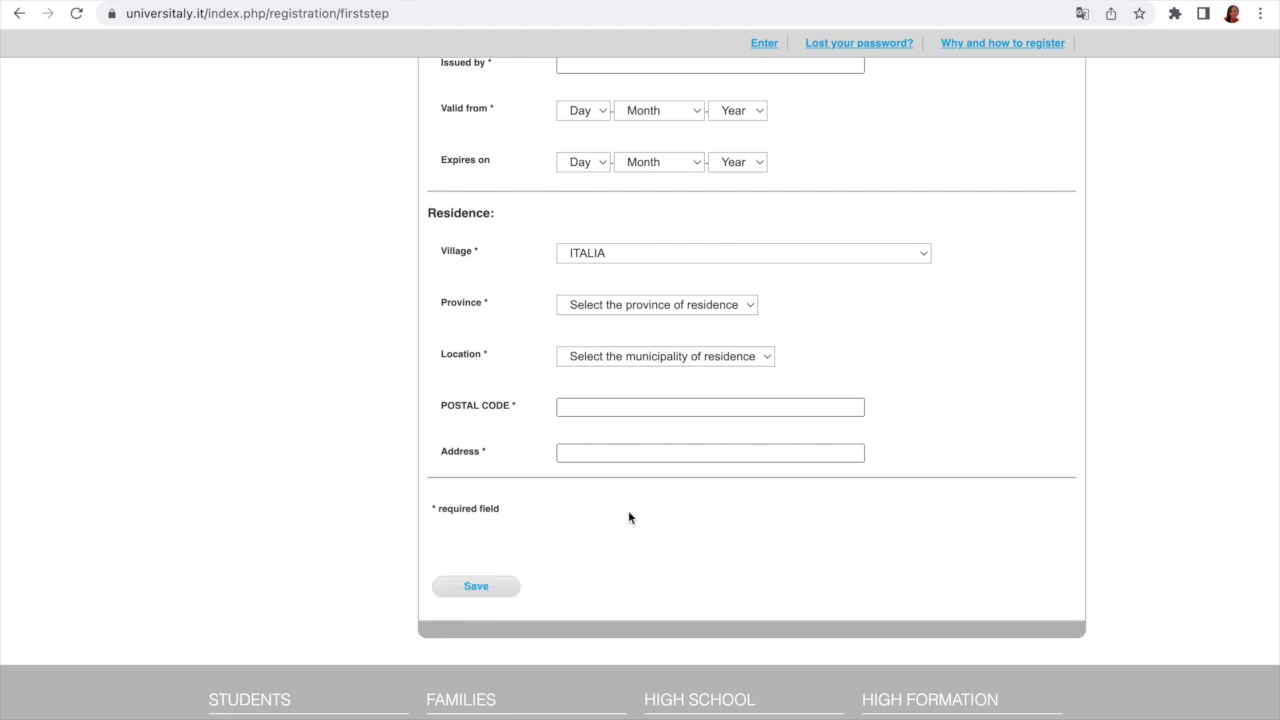
Sign in to the existing Universitaly account with the prefilled credentials and dismiss the translation pop-up.
{"action": "left_click", "coordinate": [767, 46]}
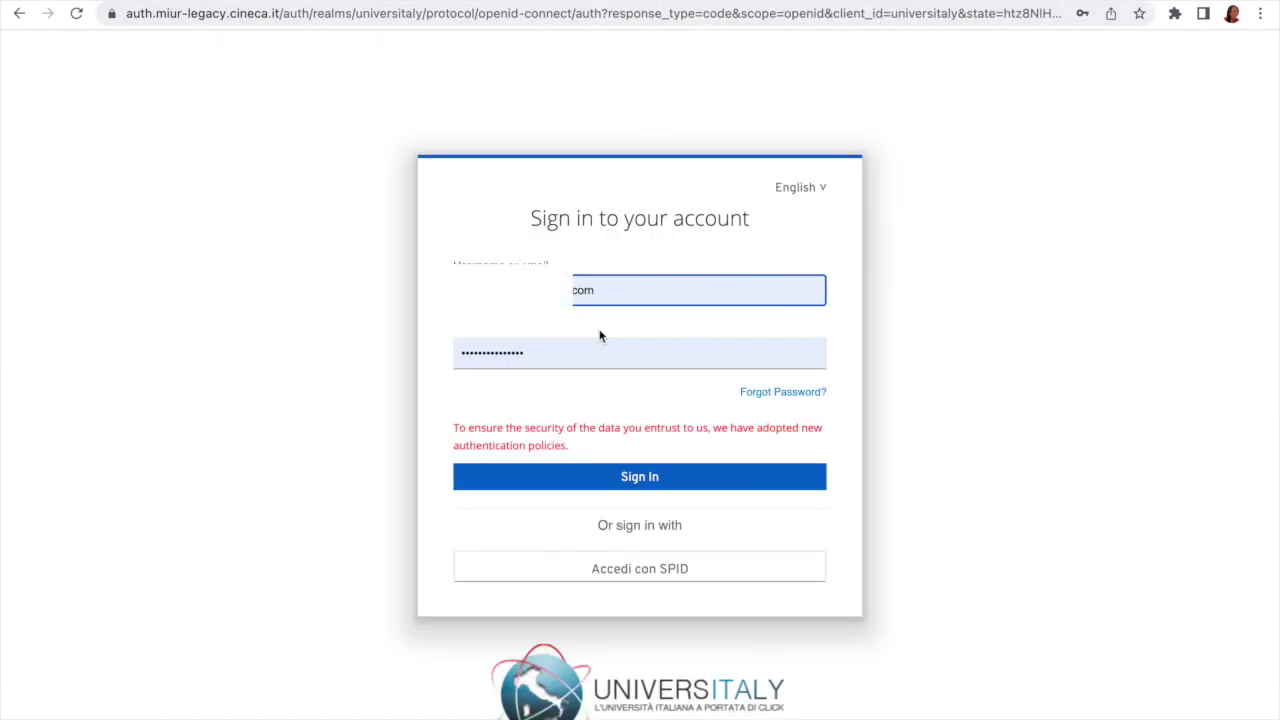
{"action": "left_click", "coordinate": [637, 475]}
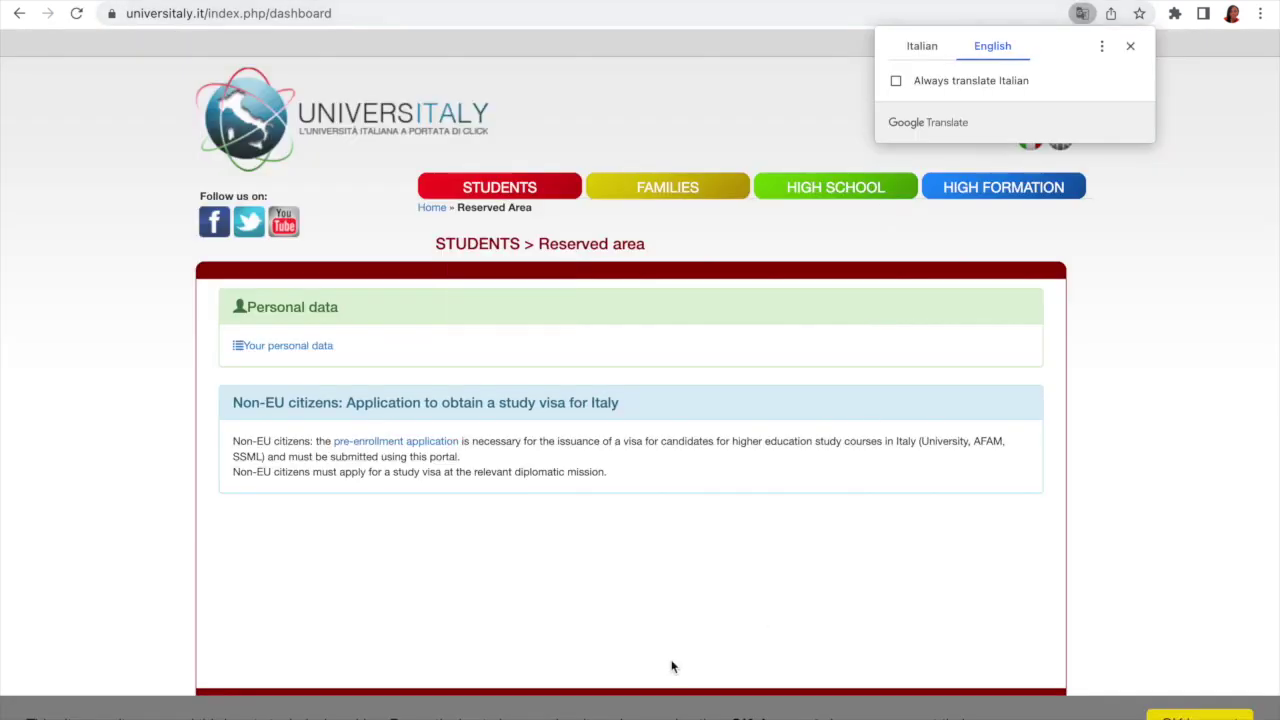
{"action": "left_click", "coordinate": [1129, 47]}
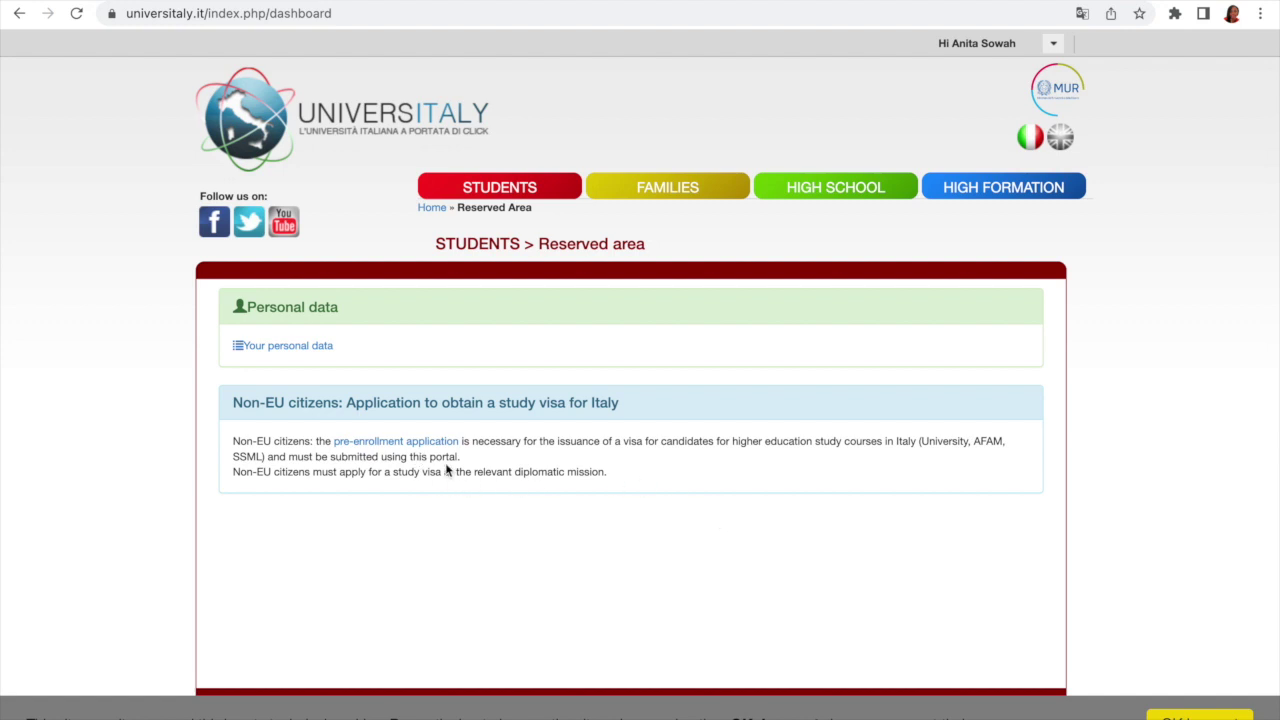
Open the pre-enrollment application for non-EU citizens and translate its page into English.
{"action": "left_click", "coordinate": [395, 443]}
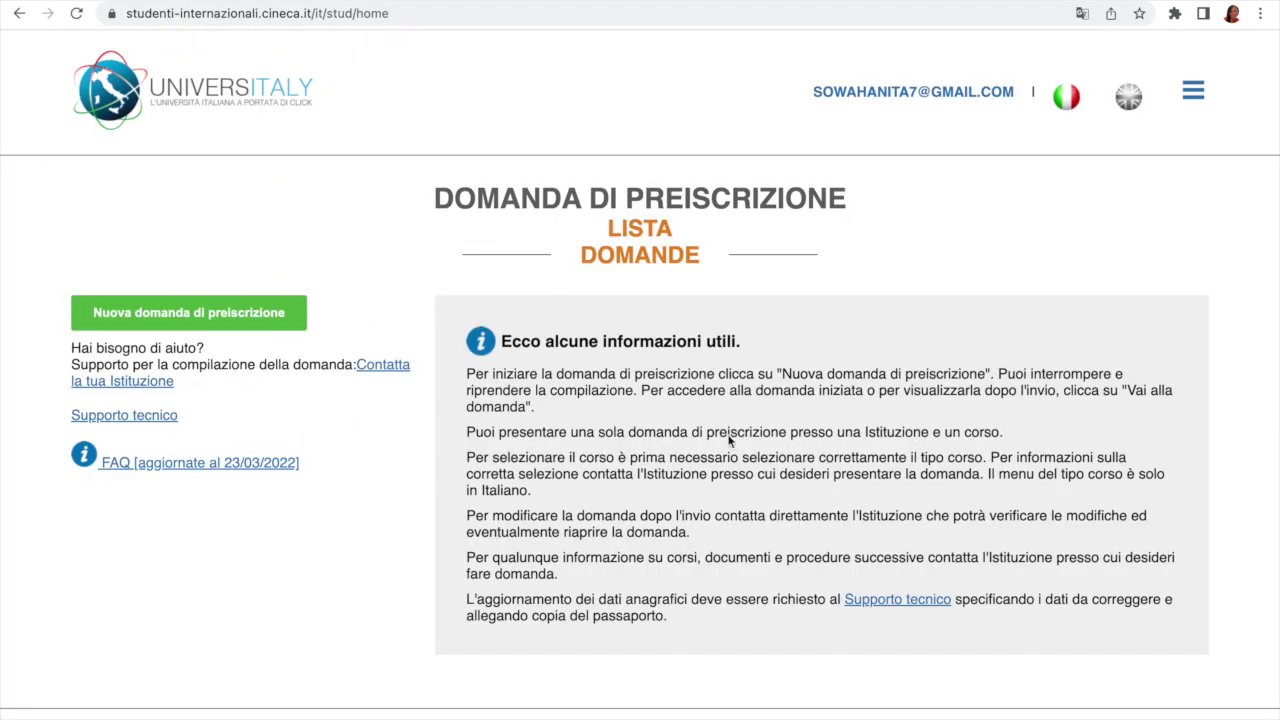
{"action": "left_click", "coordinate": [1082, 14]}
{"action": "left_click", "coordinate": [988, 47]}
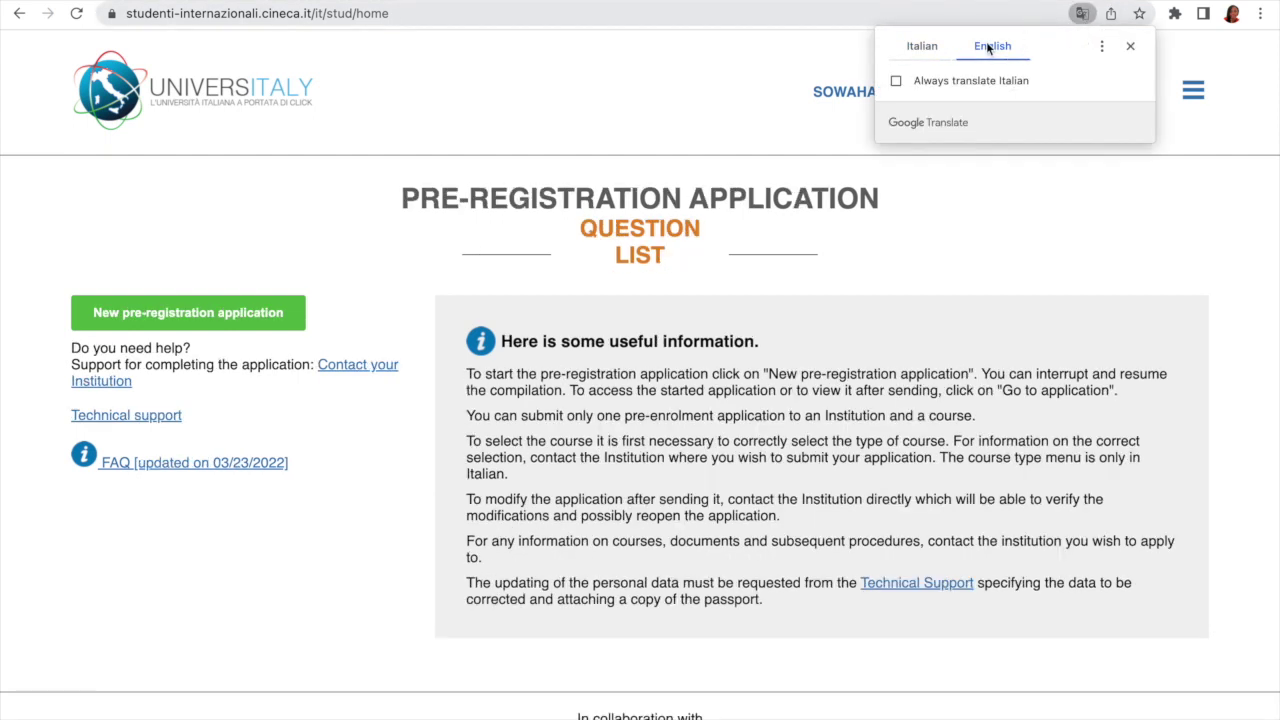
{"action": "left_click", "coordinate": [1003, 241]}
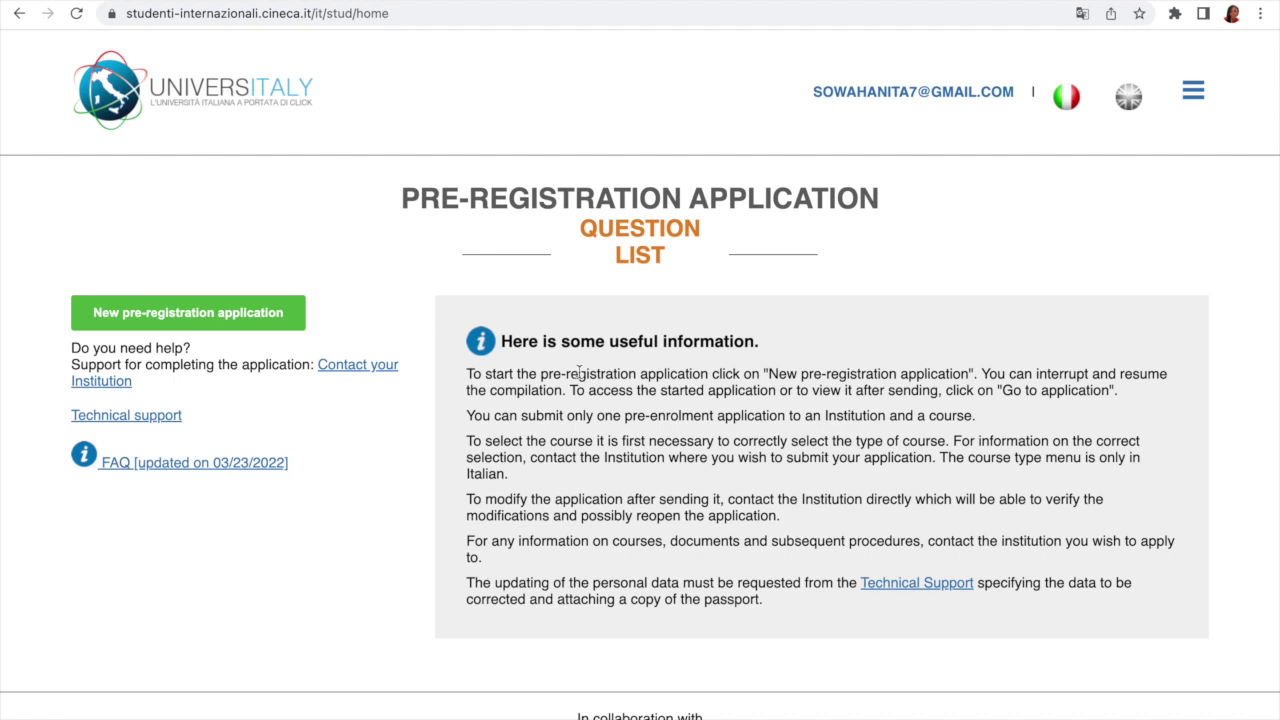
Start a new pre-registration application and translate its Step A form into English.
{"action": "scroll", "coordinate": [789, 154], "scroll_direction": "down", "scroll_amount": 2}
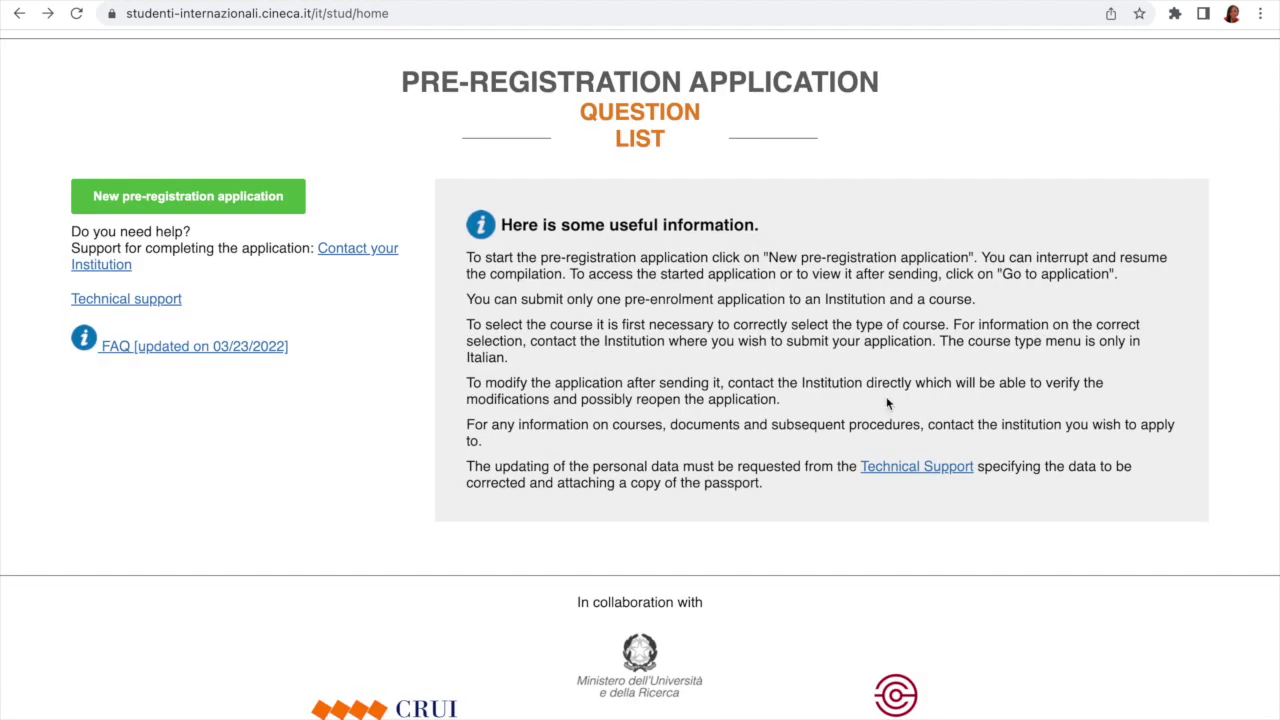
{"action": "left_click", "coordinate": [220, 205]}
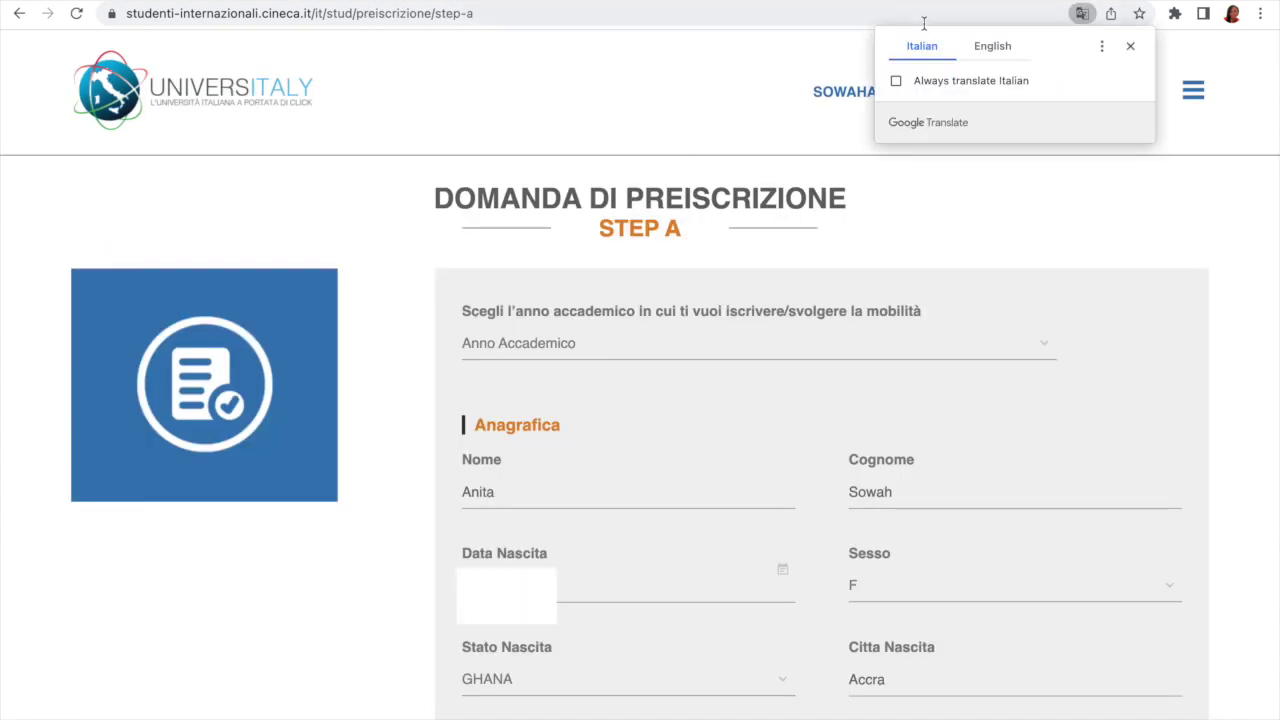
{"action": "left_click", "coordinate": [993, 46]}
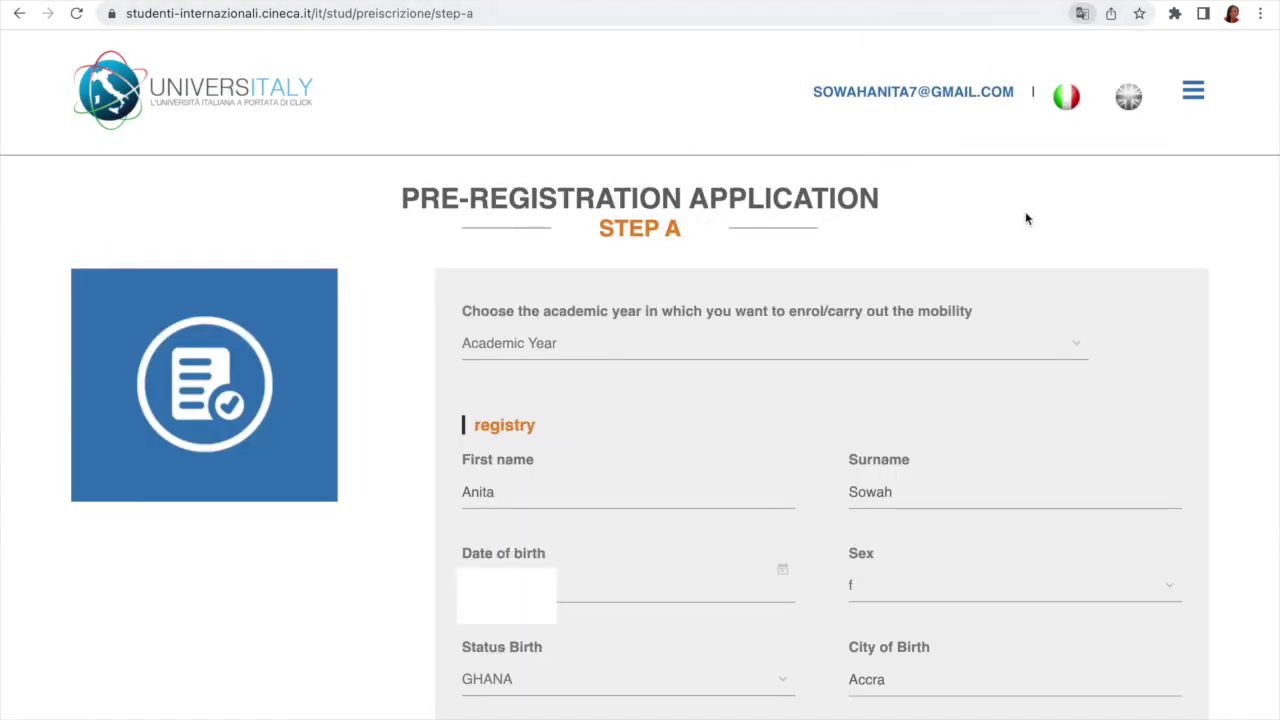
Set the academic year of enrolment to 2023/2024.
{"action": "scroll", "coordinate": [1025, 218], "scroll_direction": "down", "scroll_amount": 1}
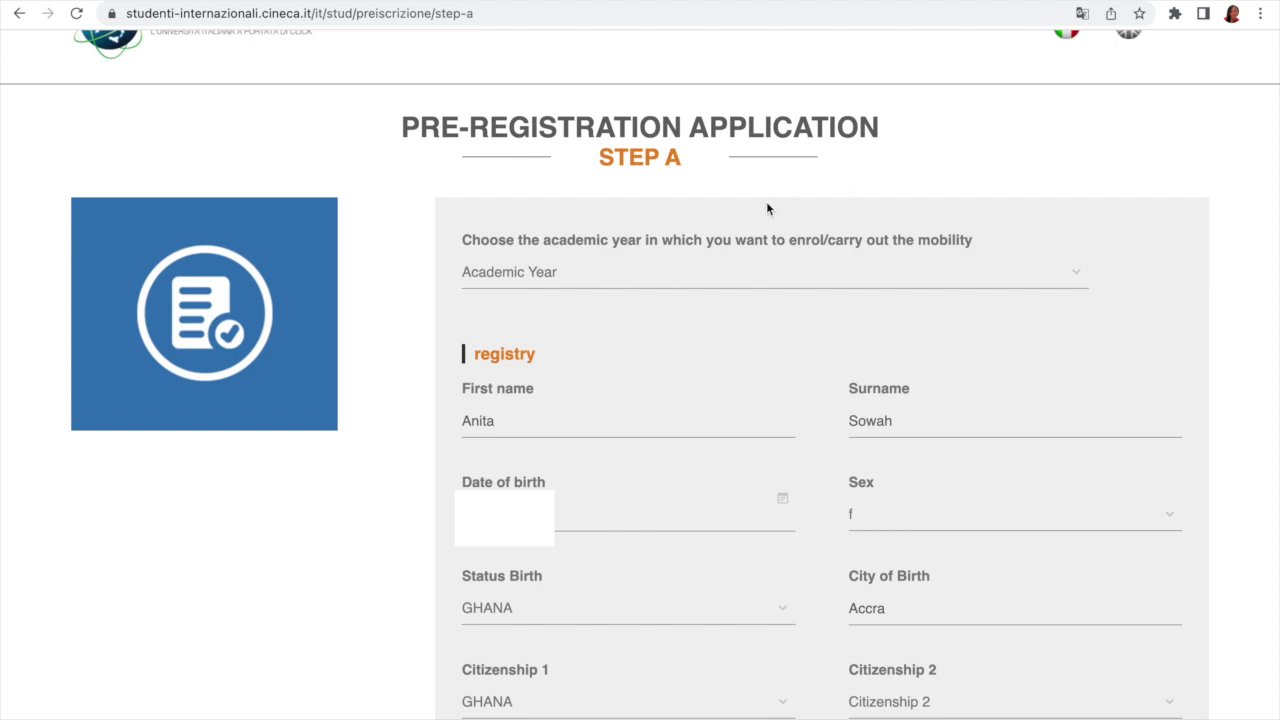
{"action": "left_click", "coordinate": [676, 286]}
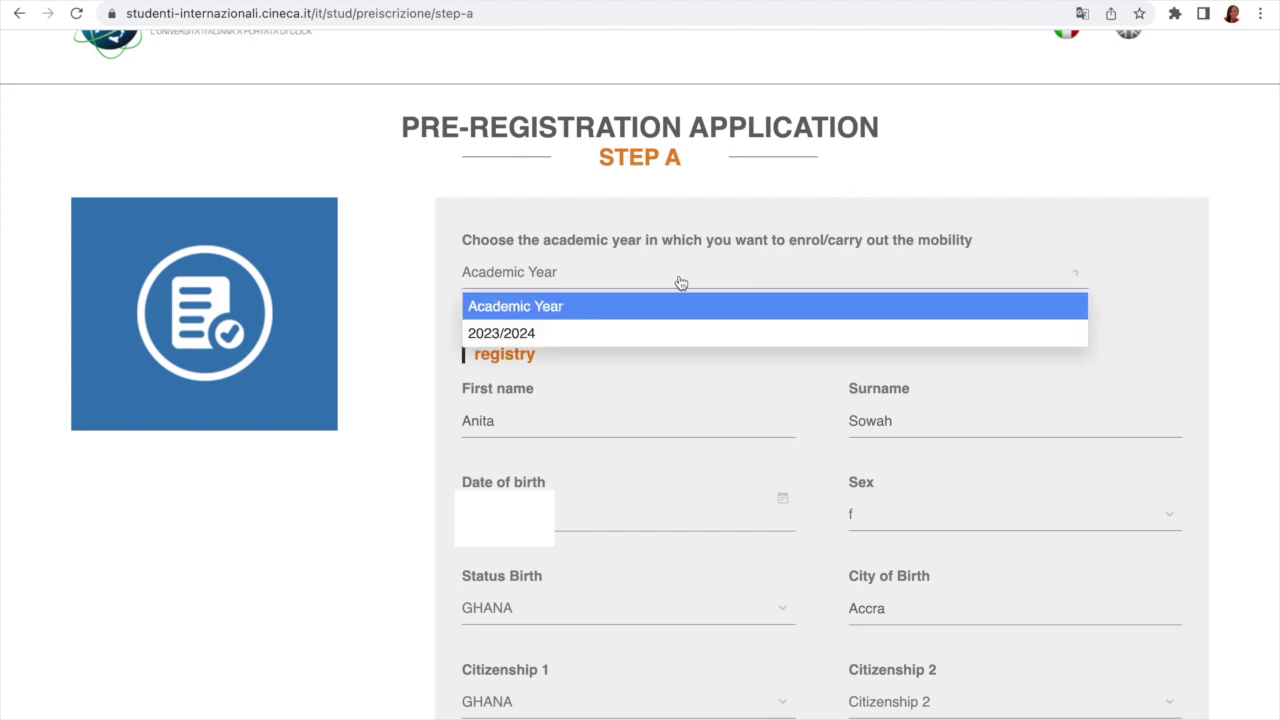
{"action": "left_click", "coordinate": [634, 337]}
Check the prefilled registry, residence and contact details of Step A and continue to Step B.
{"action": "scroll", "coordinate": [883, 283], "scroll_direction": "down", "scroll_amount": 3}
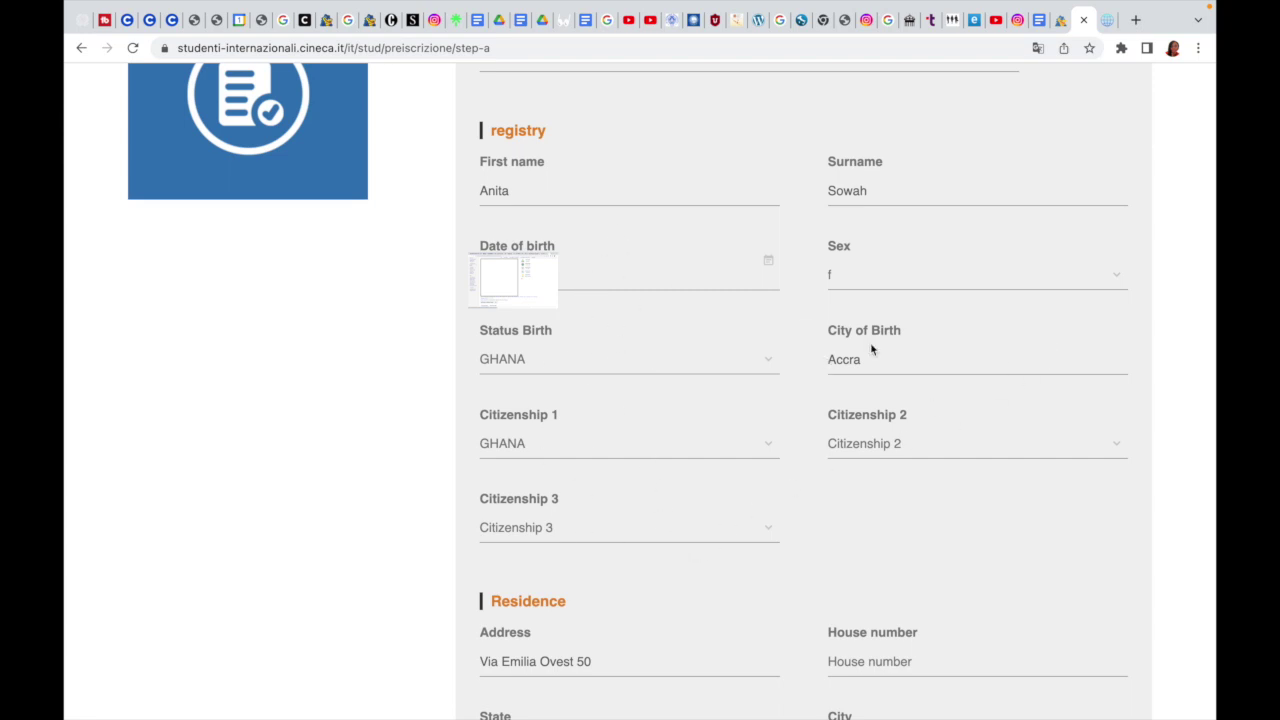
{"action": "scroll", "coordinate": [760, 477], "scroll_direction": "down", "scroll_amount": 1}
{"action": "scroll", "coordinate": [760, 477], "scroll_direction": "down", "scroll_amount": 10}
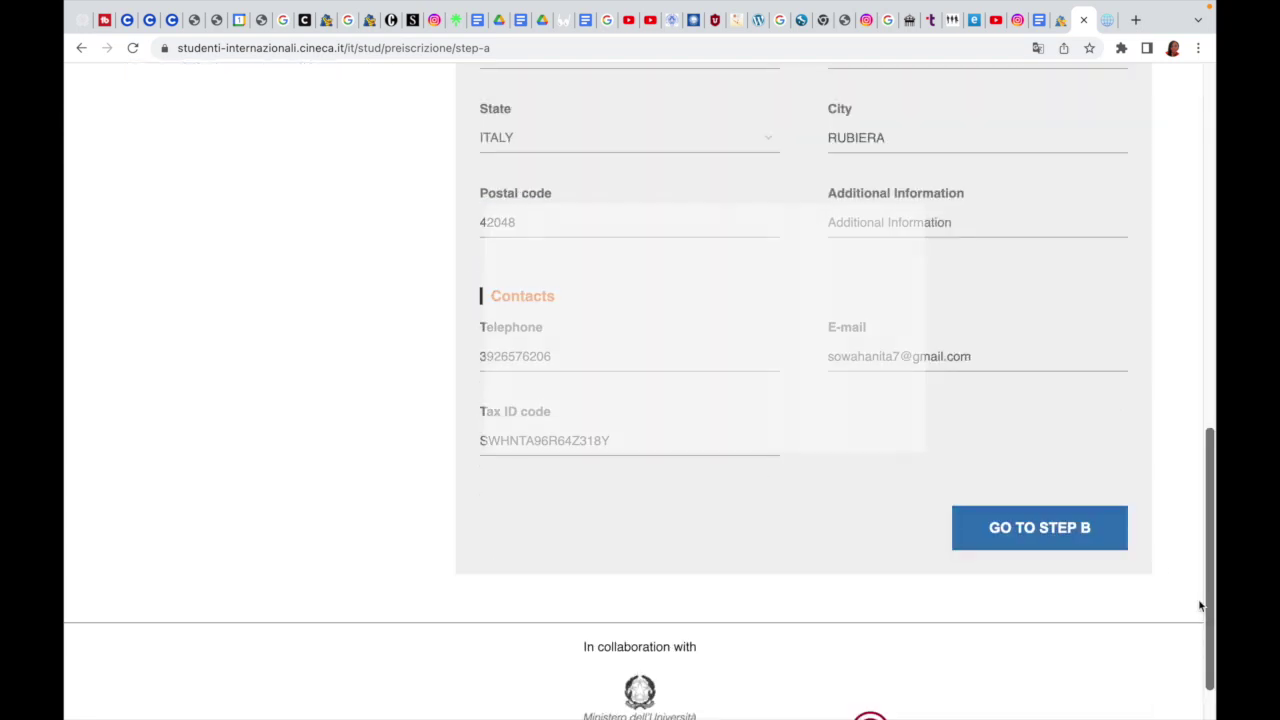
{"action": "scroll", "coordinate": [1086, 551], "scroll_direction": "up", "scroll_amount": 1}
{"action": "left_click", "coordinate": [1088, 551]}
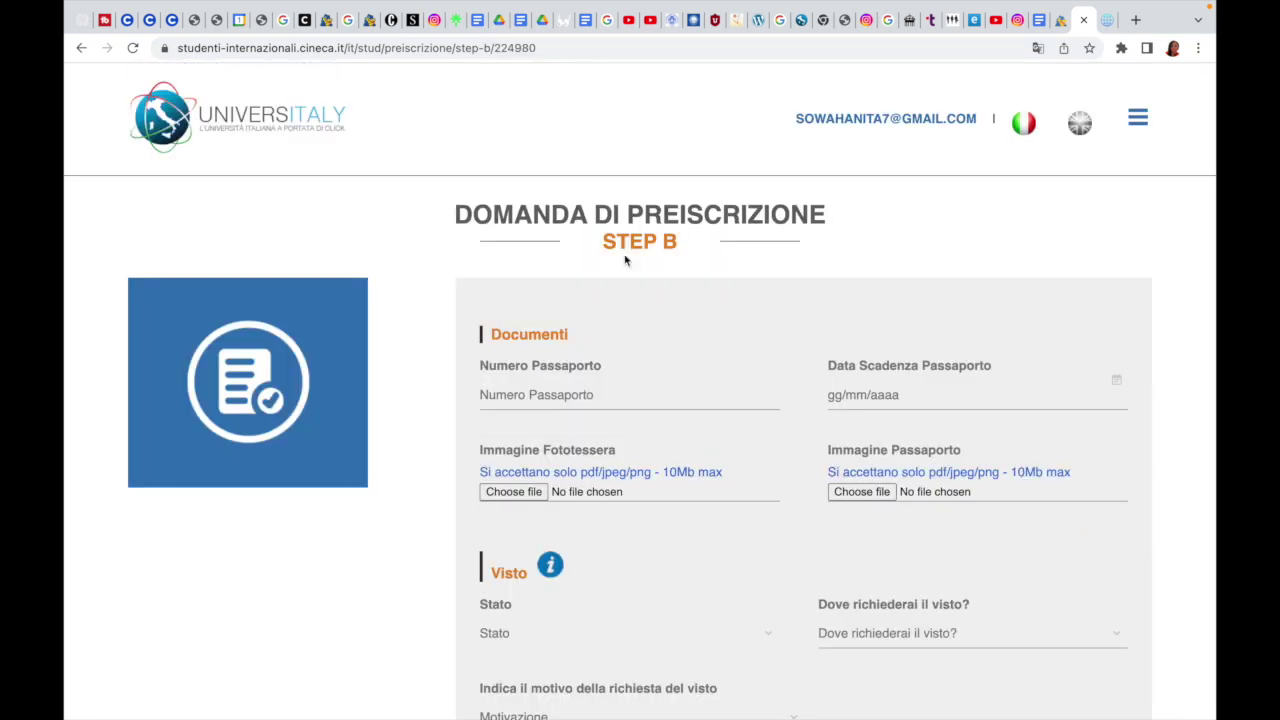
Translate the Step B form into English and look over its documents, visa and course of study sections.
{"action": "left_click", "coordinate": [1038, 48]}
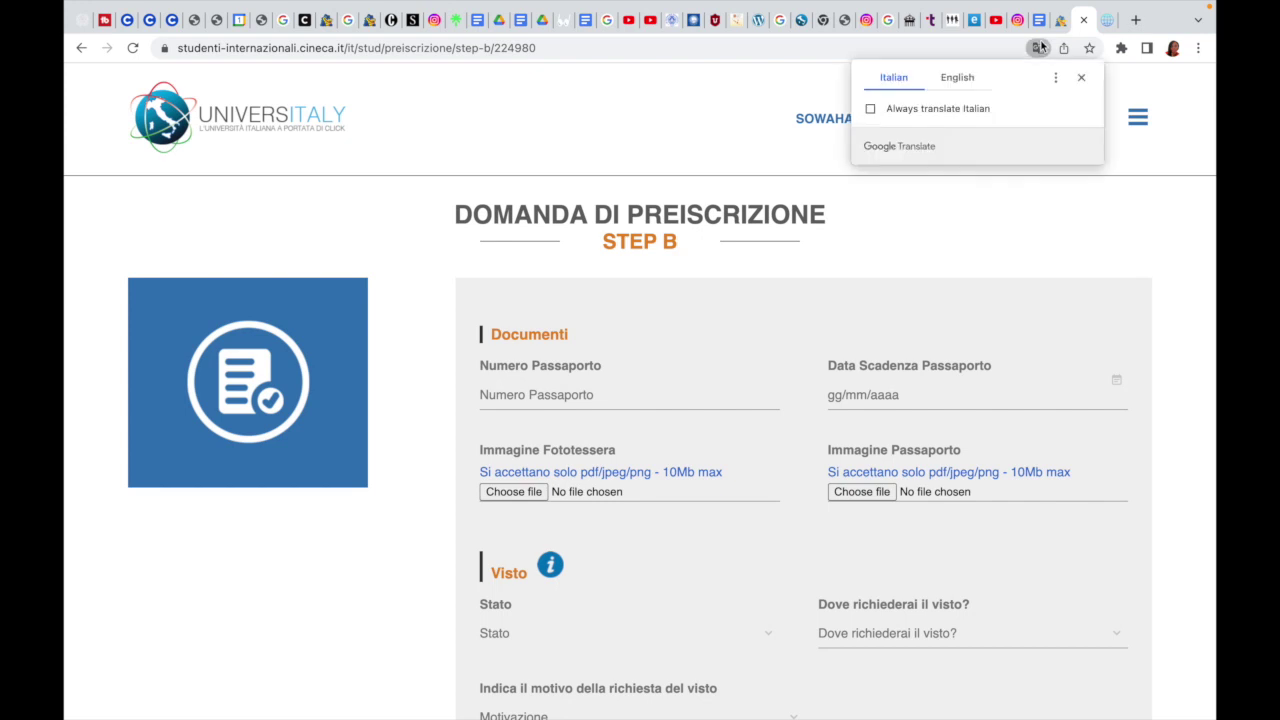
{"action": "left_click", "coordinate": [963, 81]}
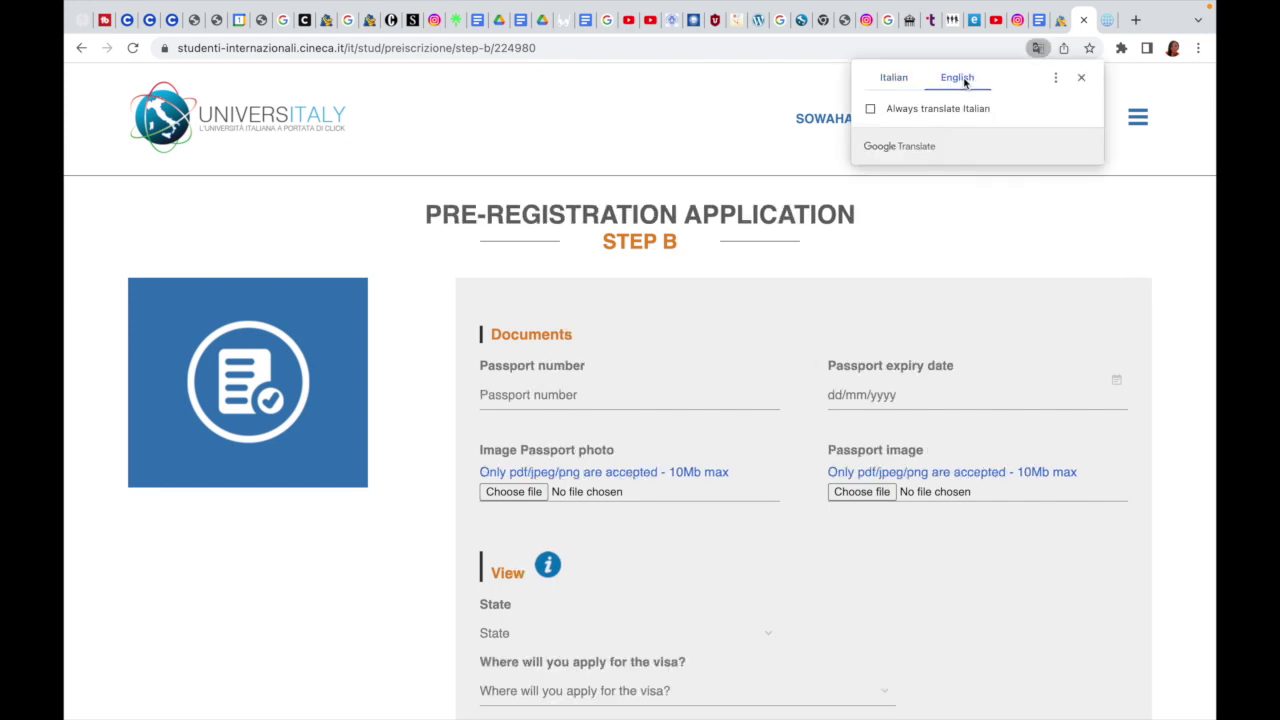
{"action": "left_click", "coordinate": [940, 247]}
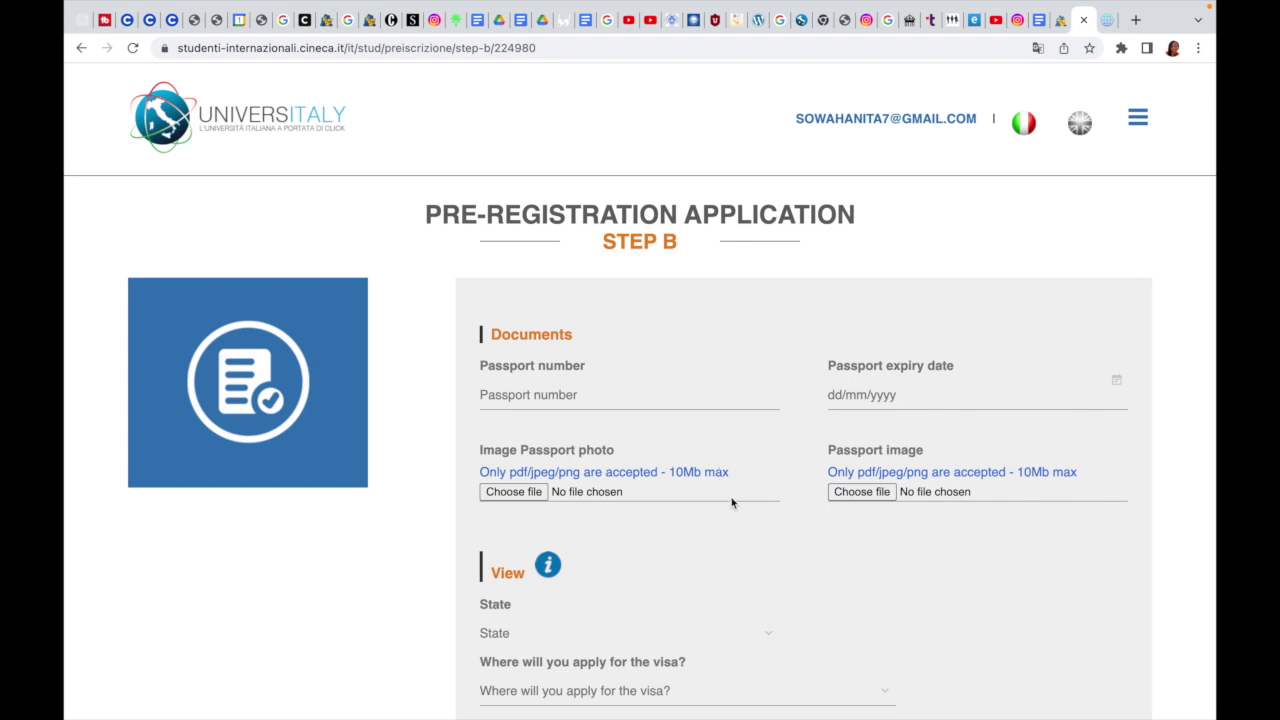
{"action": "scroll", "coordinate": [744, 566], "scroll_direction": "down", "scroll_amount": 5}
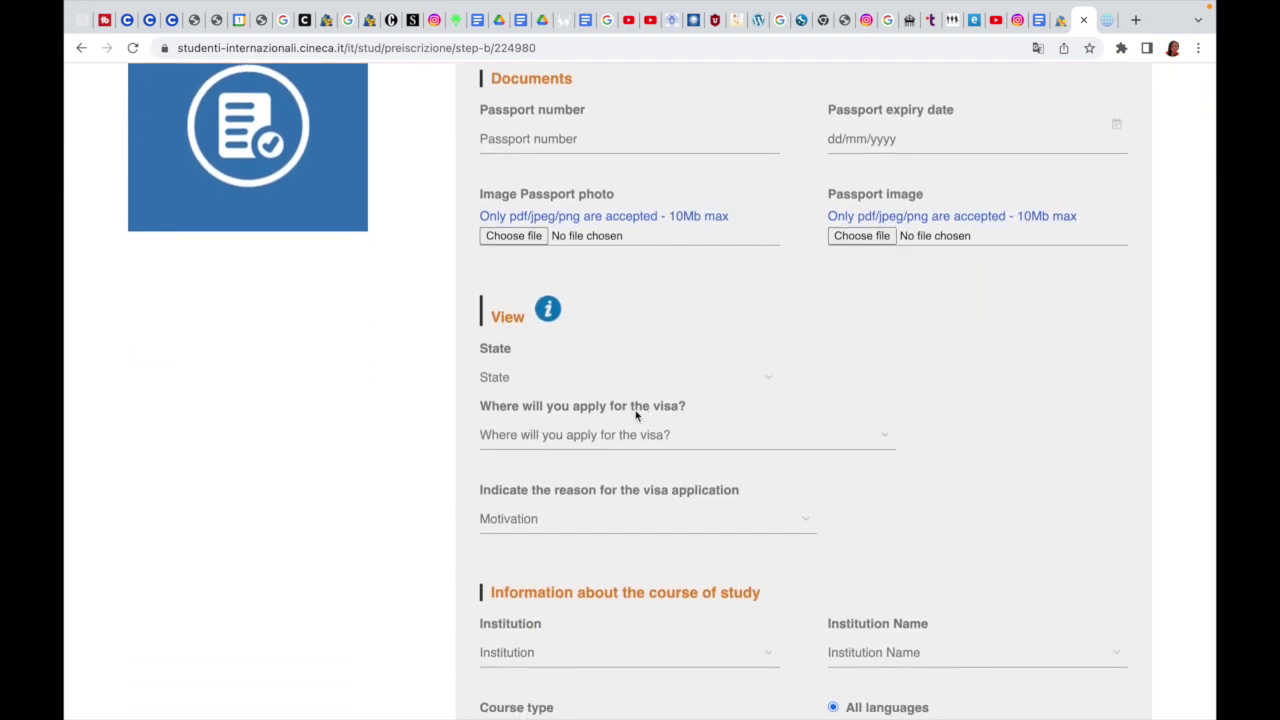
Check the visa location choices and set the reason for the visa application to "I want to enroll in a course of study".
{"action": "left_click", "coordinate": [704, 443]}
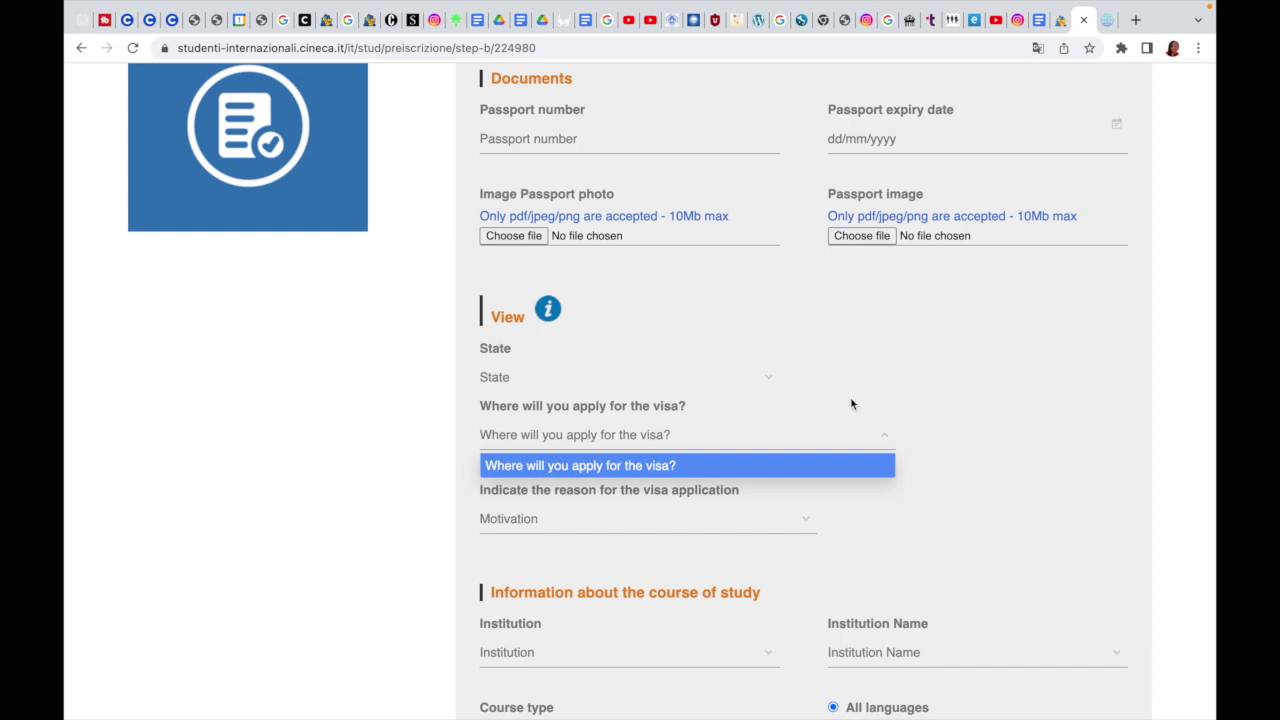
{"action": "left_click", "coordinate": [883, 506]}
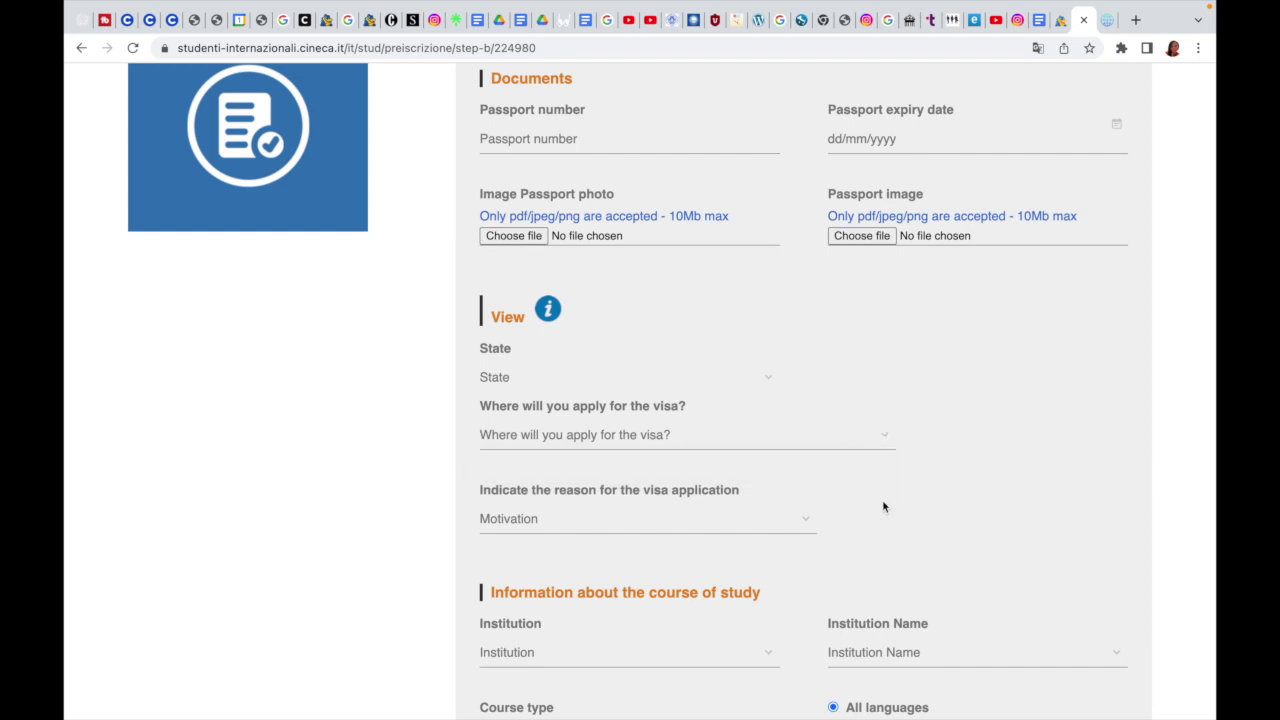
{"action": "left_click", "coordinate": [610, 529]}
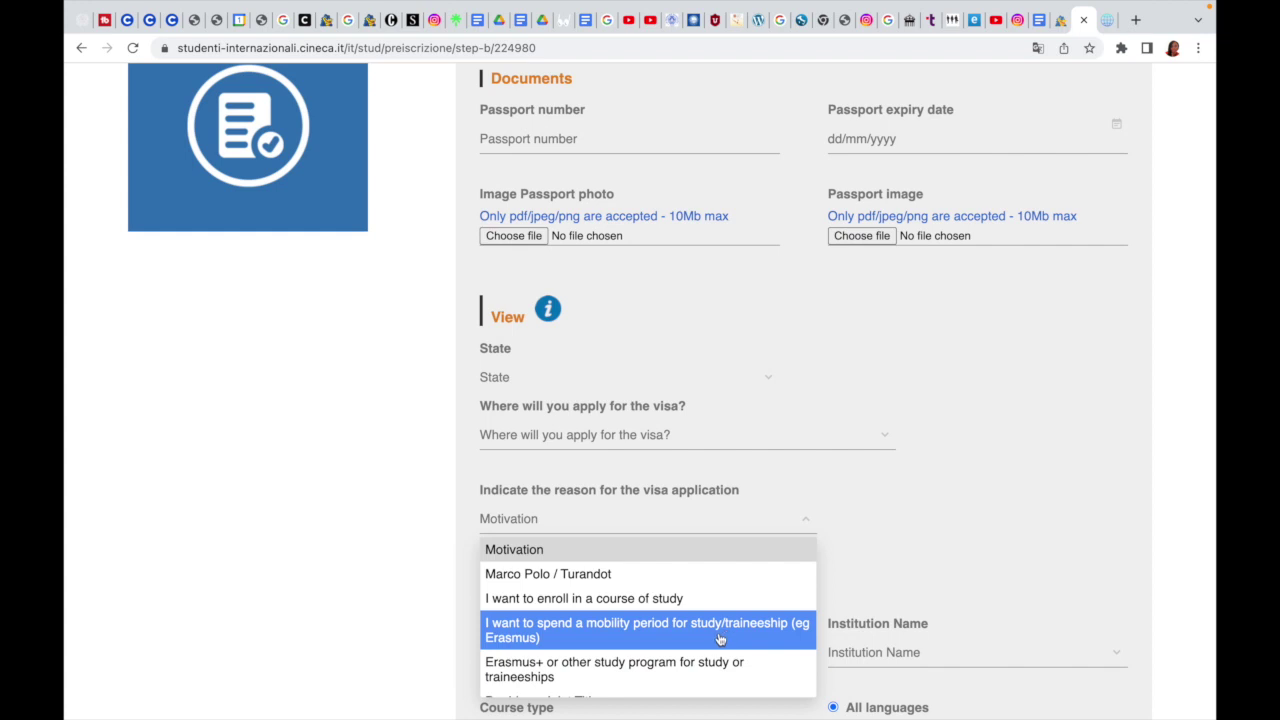
{"action": "scroll", "coordinate": [655, 672], "scroll_direction": "down", "scroll_amount": 1}
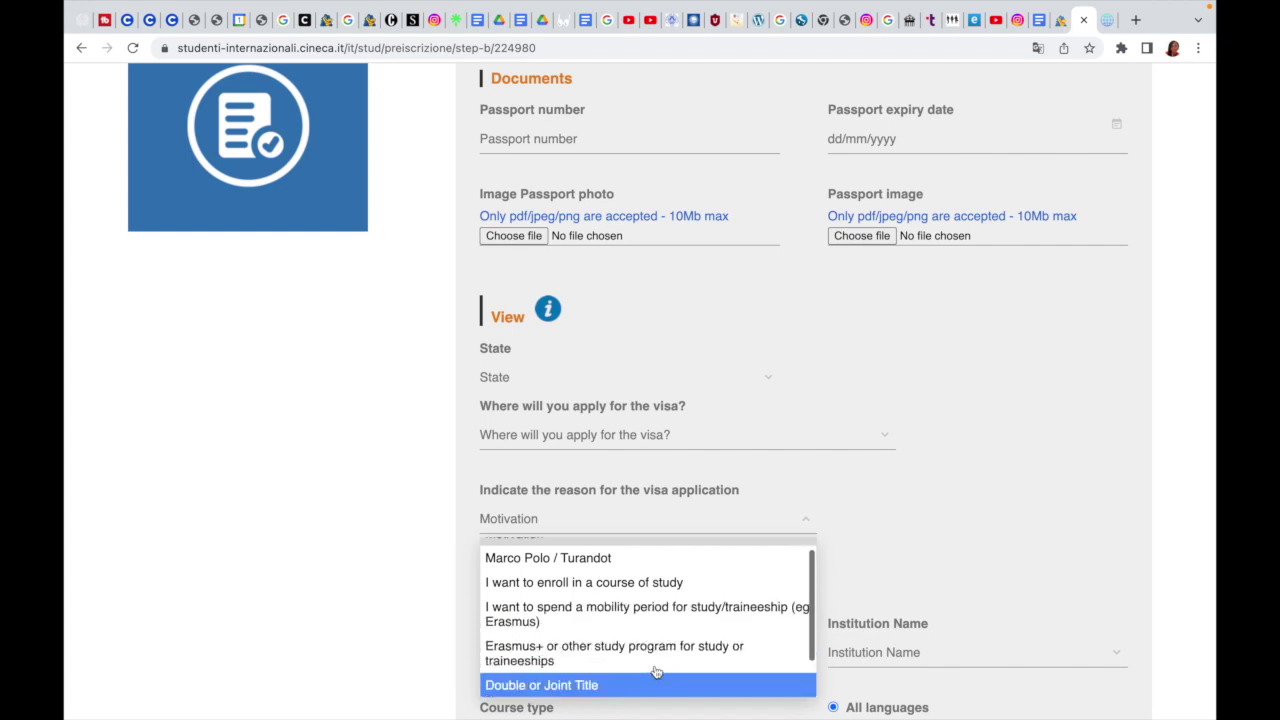
{"action": "scroll", "coordinate": [655, 672], "scroll_direction": "down", "scroll_amount": 1}
{"action": "key", "text": "Down"}
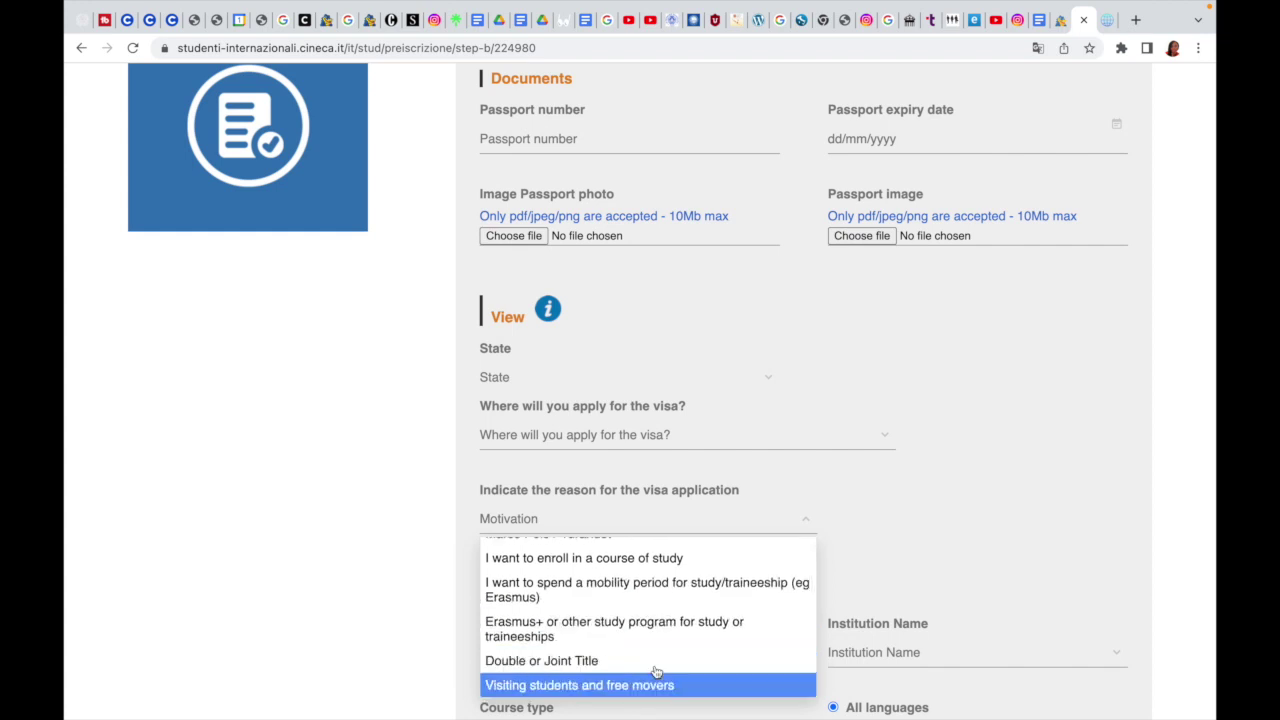
{"action": "scroll", "coordinate": [656, 672], "scroll_direction": "down", "scroll_amount": 1}
{"action": "key", "text": "Down"}
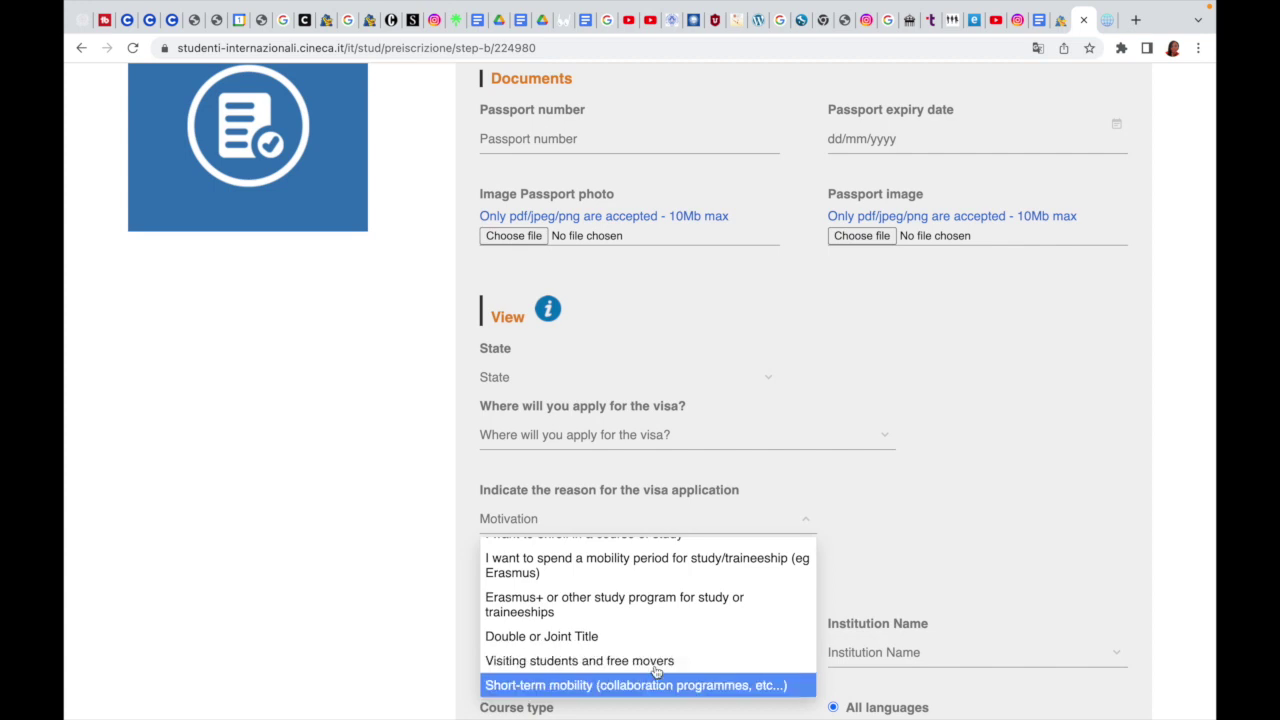
{"action": "key", "text": "Up"}
{"action": "key", "text": "Up"}
{"action": "key", "text": "Up"}
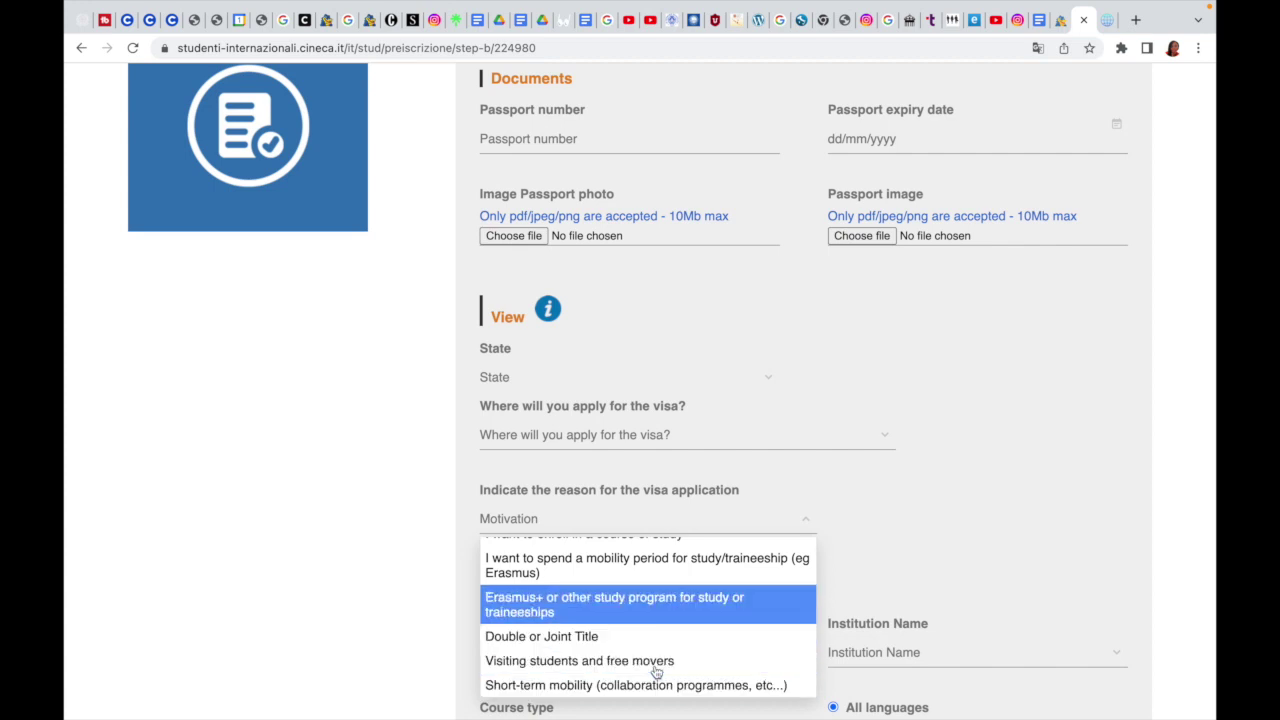
{"action": "scroll", "coordinate": [656, 672], "scroll_direction": "up", "scroll_amount": 1}
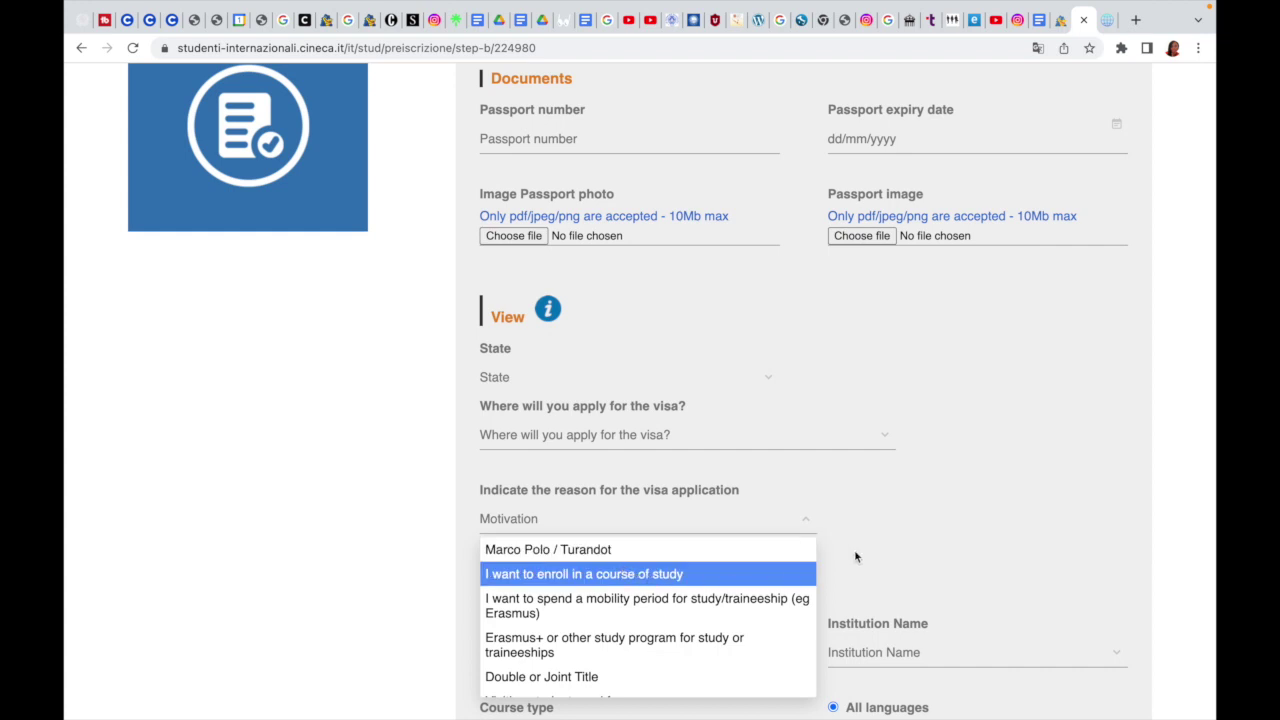
{"action": "left_click", "coordinate": [776, 575]}
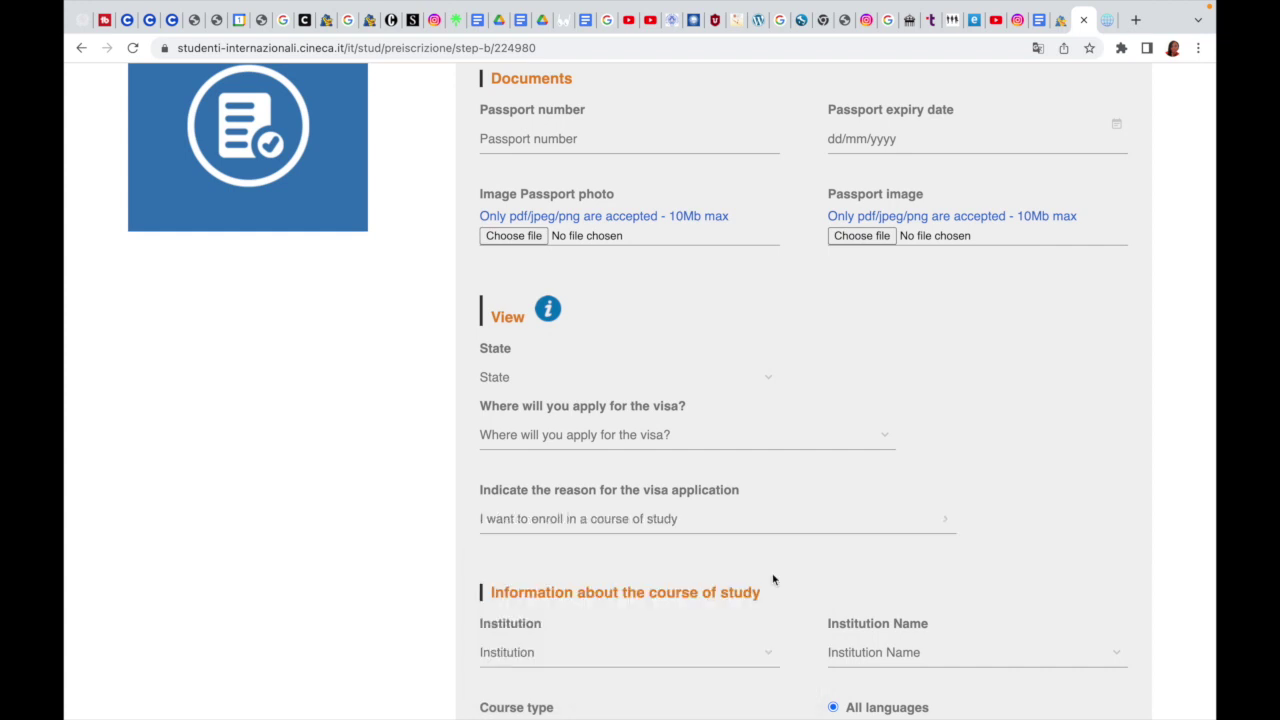
Look through the institution type and institution name choices, and the curriculum, location and identification account fields of the course of study.
{"action": "scroll", "coordinate": [1009, 557], "scroll_direction": "down", "scroll_amount": 5}
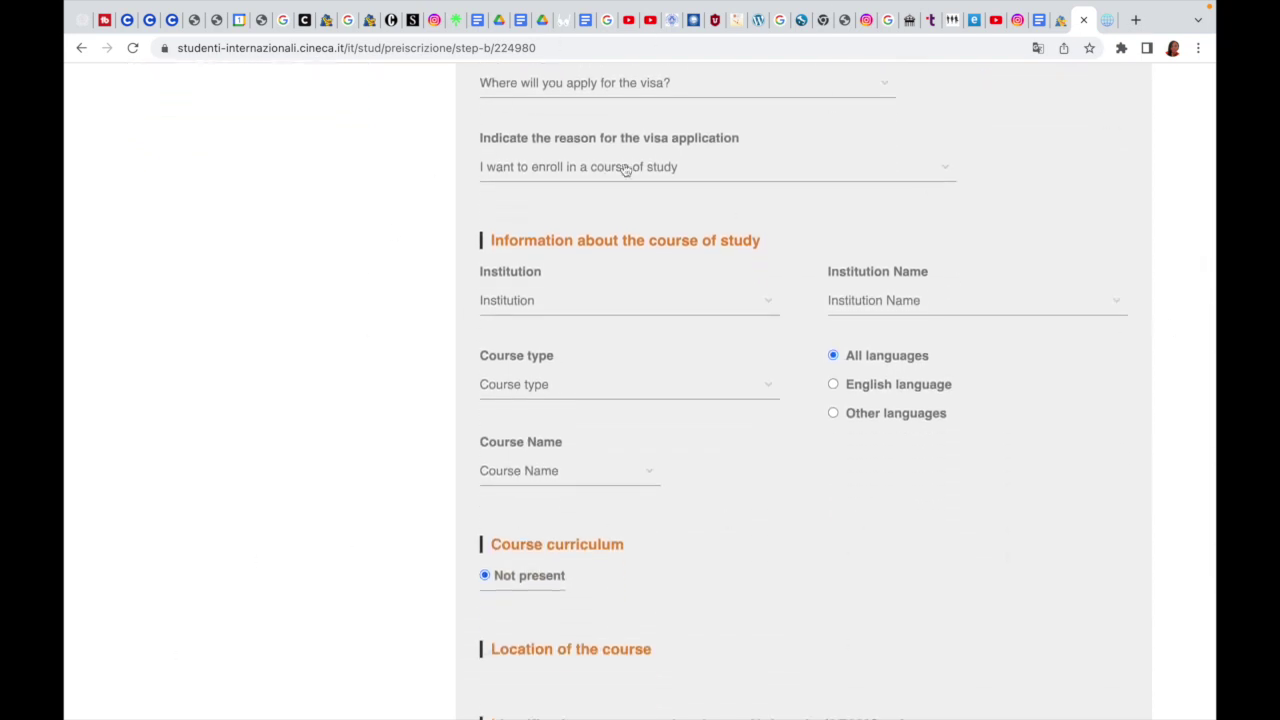
{"action": "left_click", "coordinate": [730, 306]}
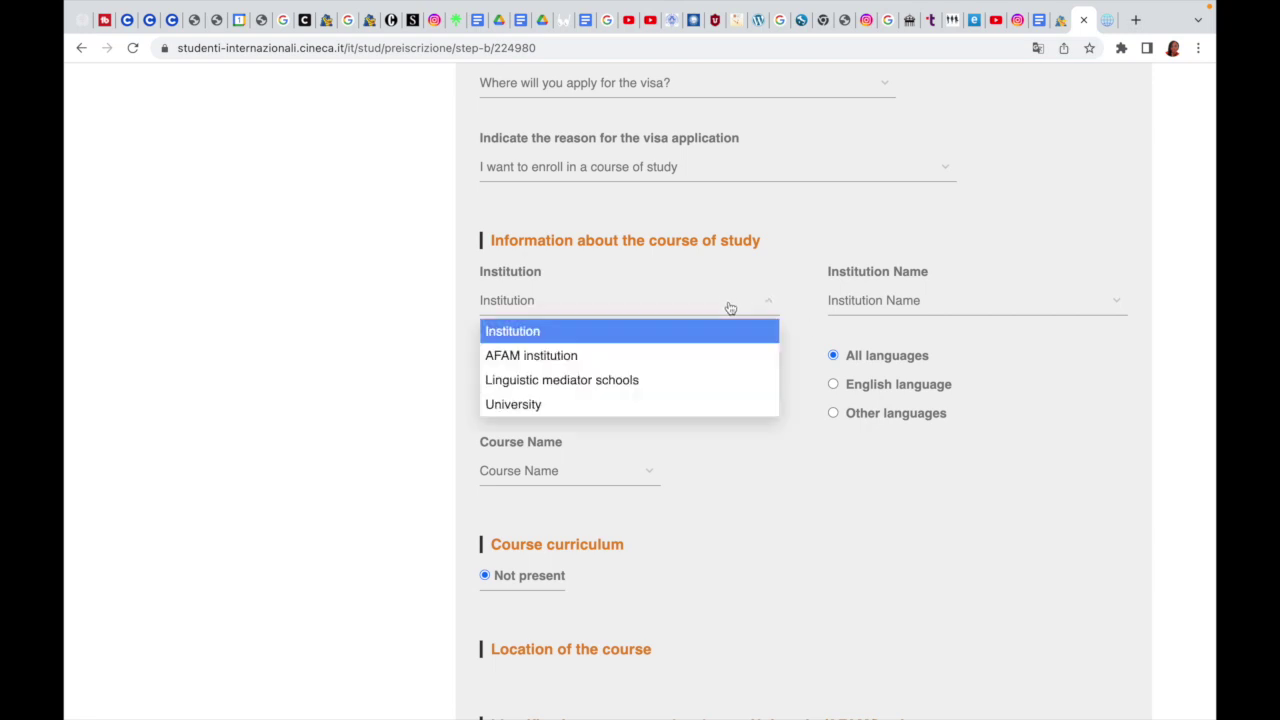
{"action": "left_click", "coordinate": [1094, 315]}
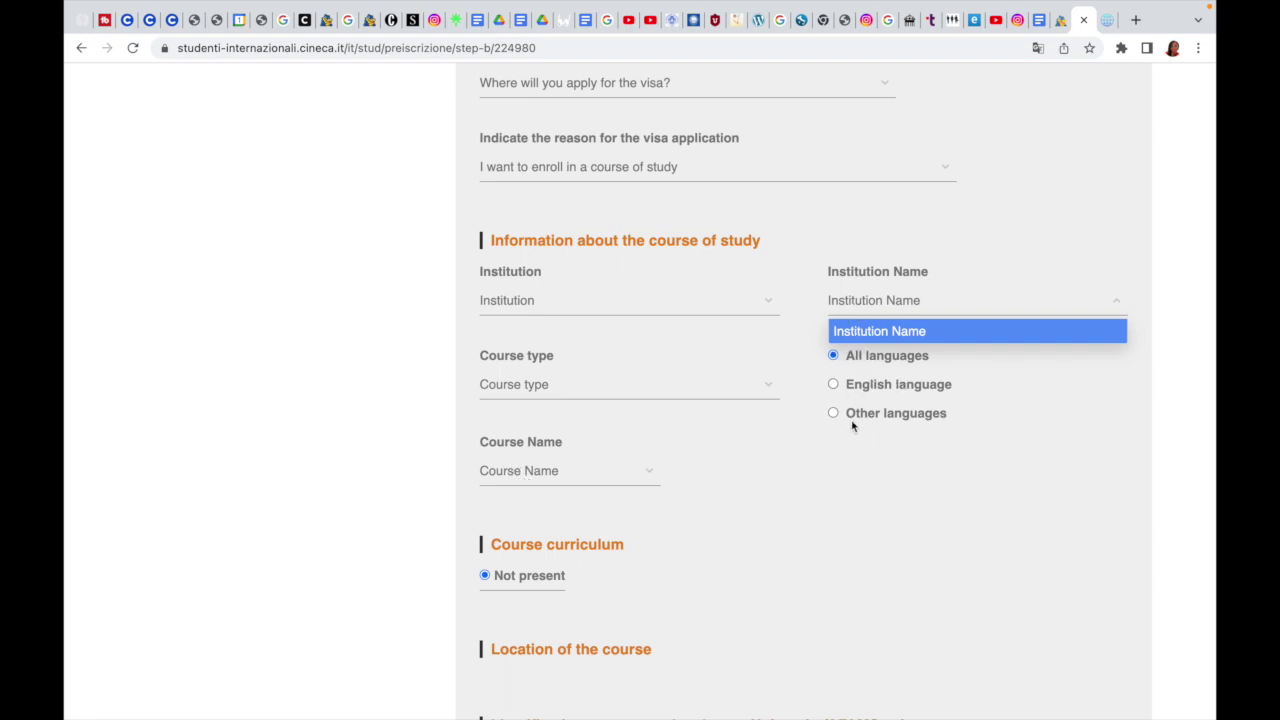
{"action": "left_click", "coordinate": [930, 488]}
{"action": "scroll", "coordinate": [930, 488], "scroll_direction": "down", "scroll_amount": 5}
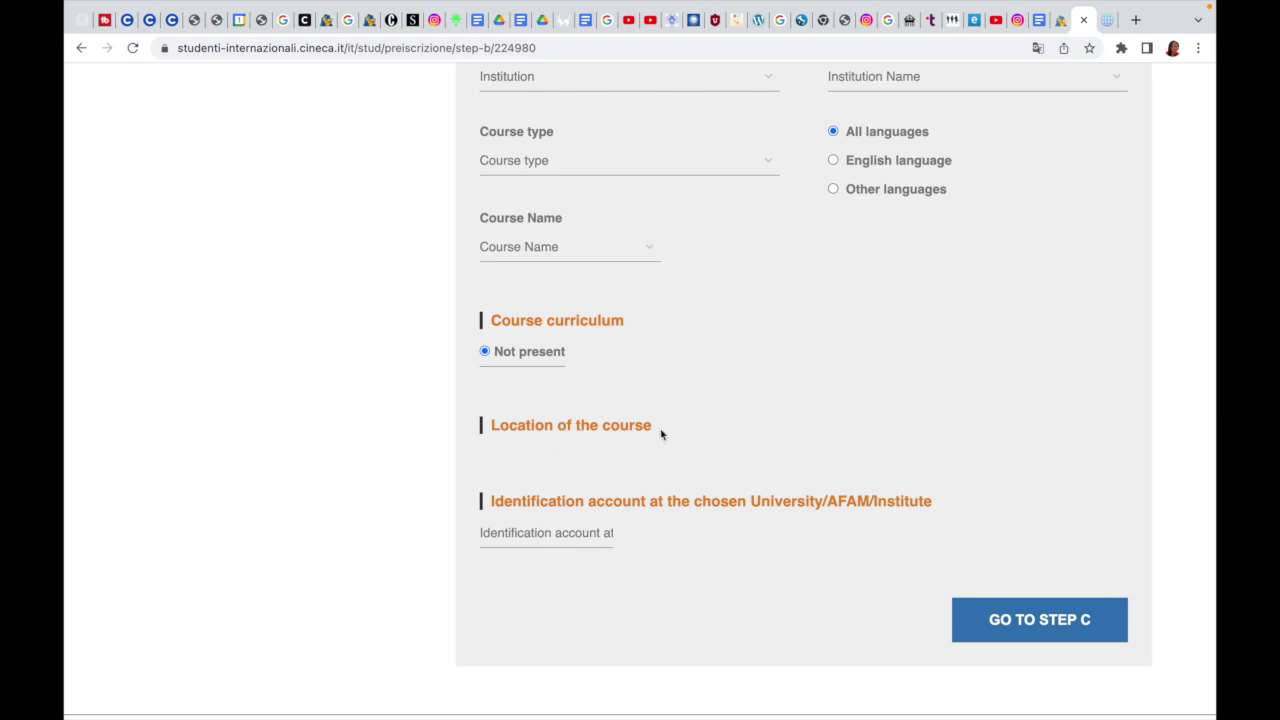
{"action": "left_click", "coordinate": [540, 535]}
{"action": "left_click", "coordinate": [1073, 632]}
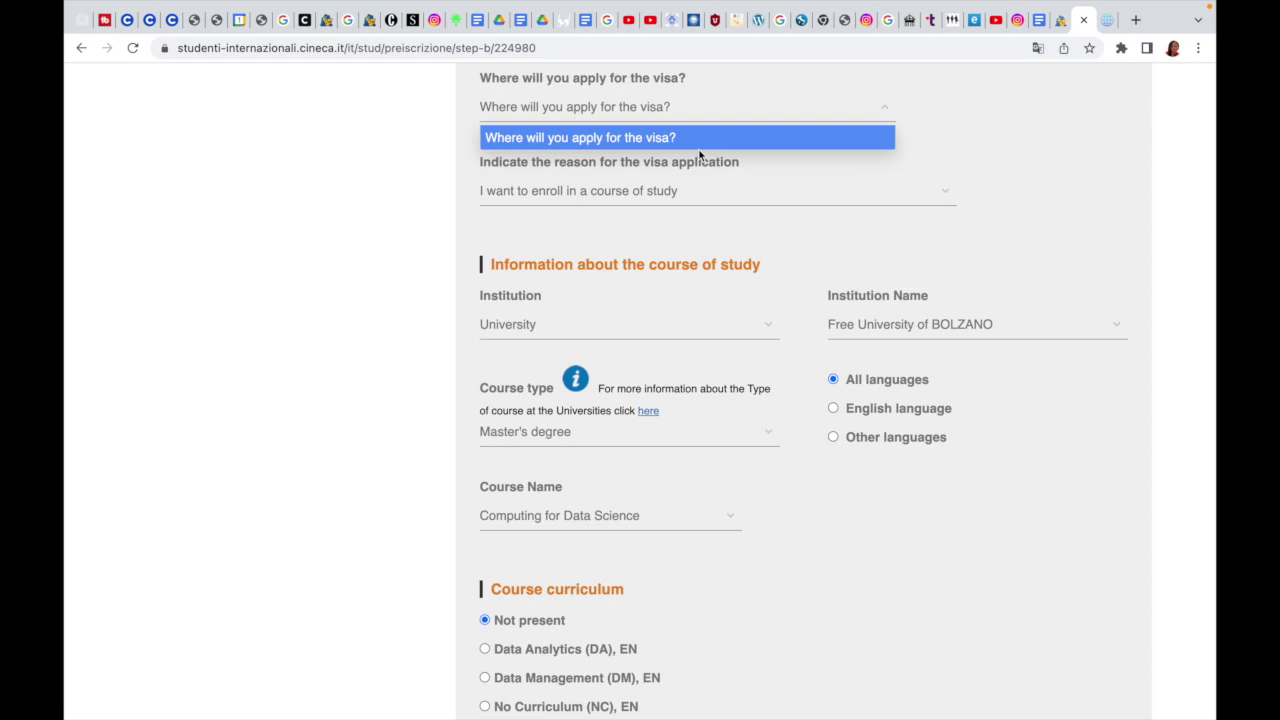
Examine the choices for where the visa will be applied for.
{"action": "left_click", "coordinate": [681, 140]}
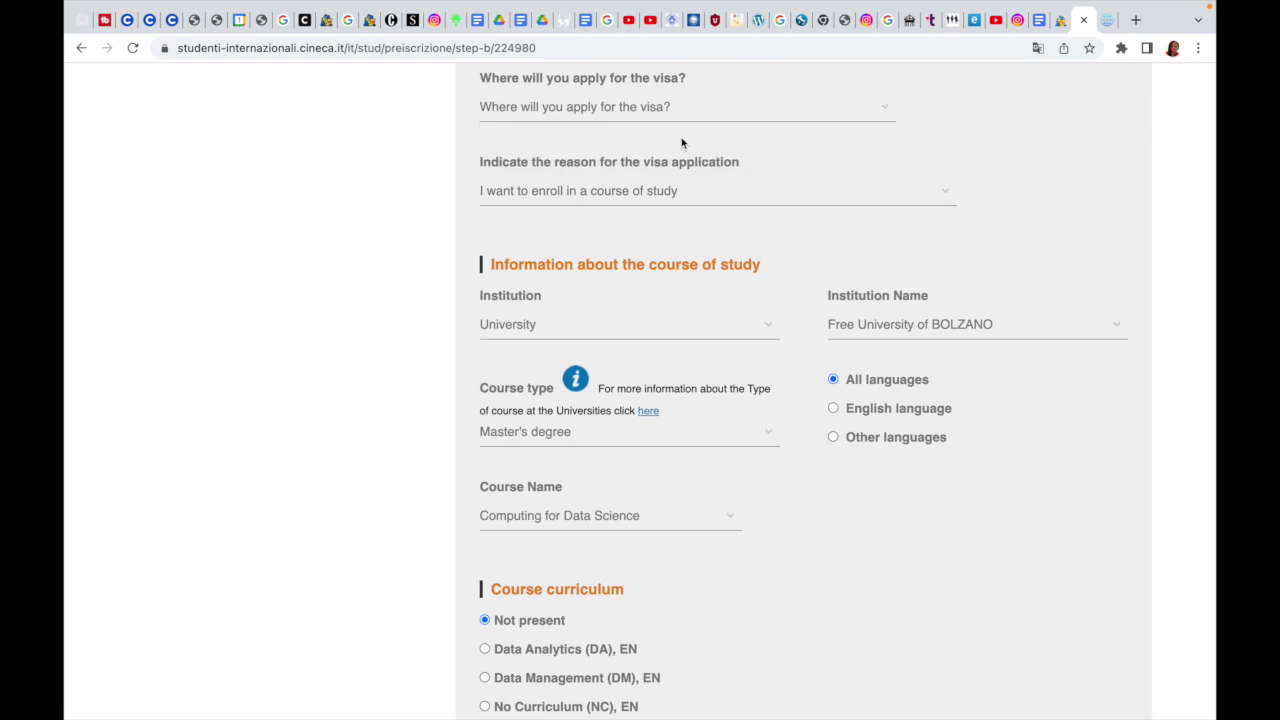
{"action": "left_click", "coordinate": [687, 116]}
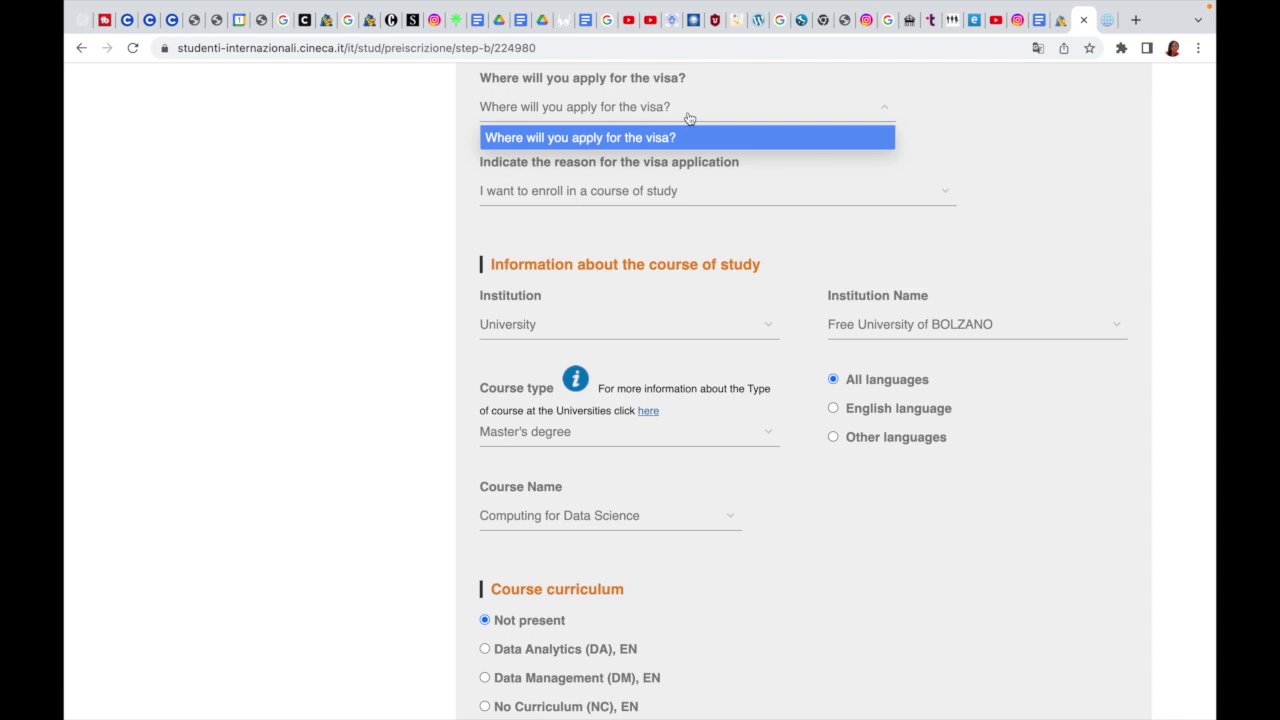
{"action": "left_click", "coordinate": [1004, 265]}
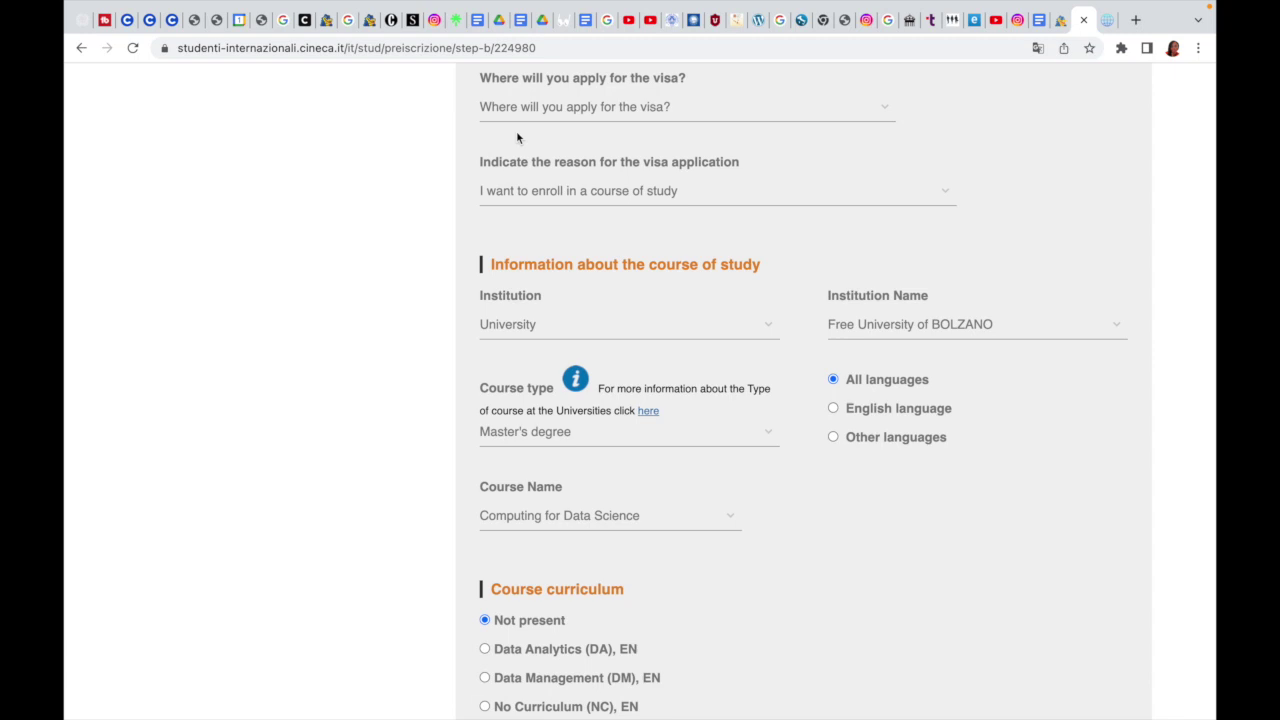
{"action": "left_click", "coordinate": [586, 109]}
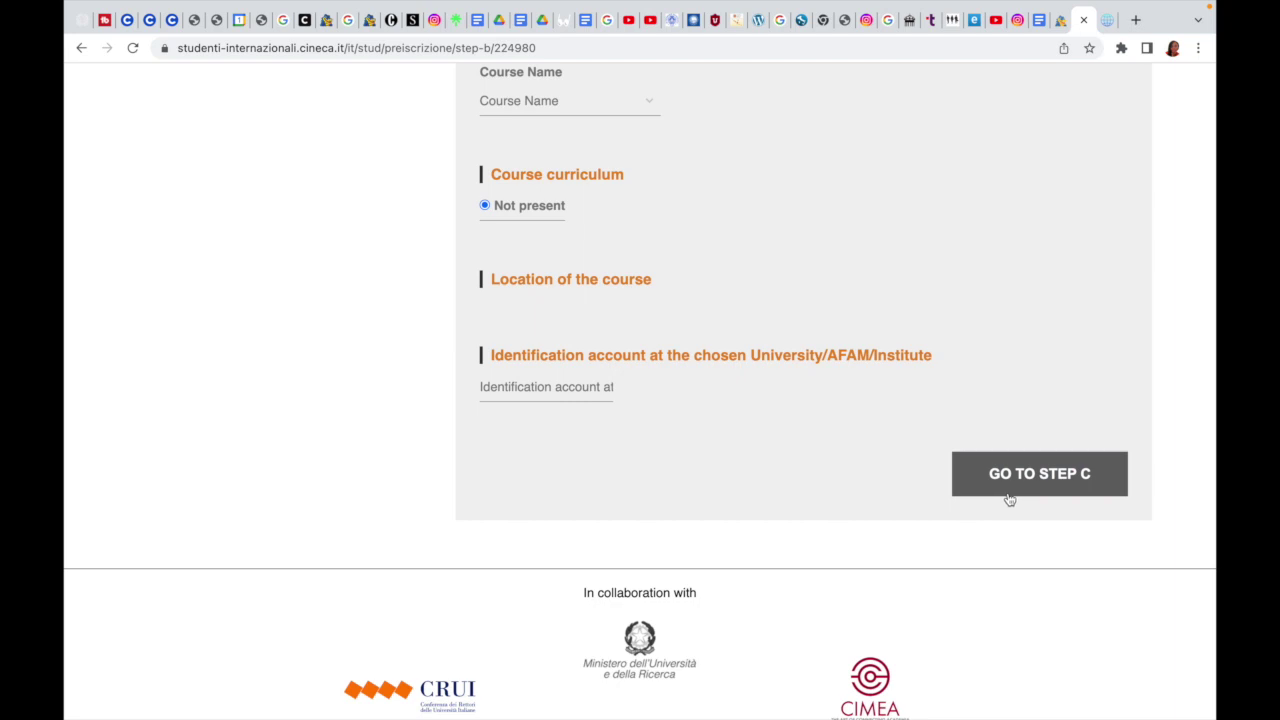
Leave the Step B form and return to the list of pre-registration applications.
{"action": "mouse_move", "coordinate": [85, 40]}
{"action": "left_click", "coordinate": [82, 90]}
{"action": "left_click", "coordinate": [82, 90]}
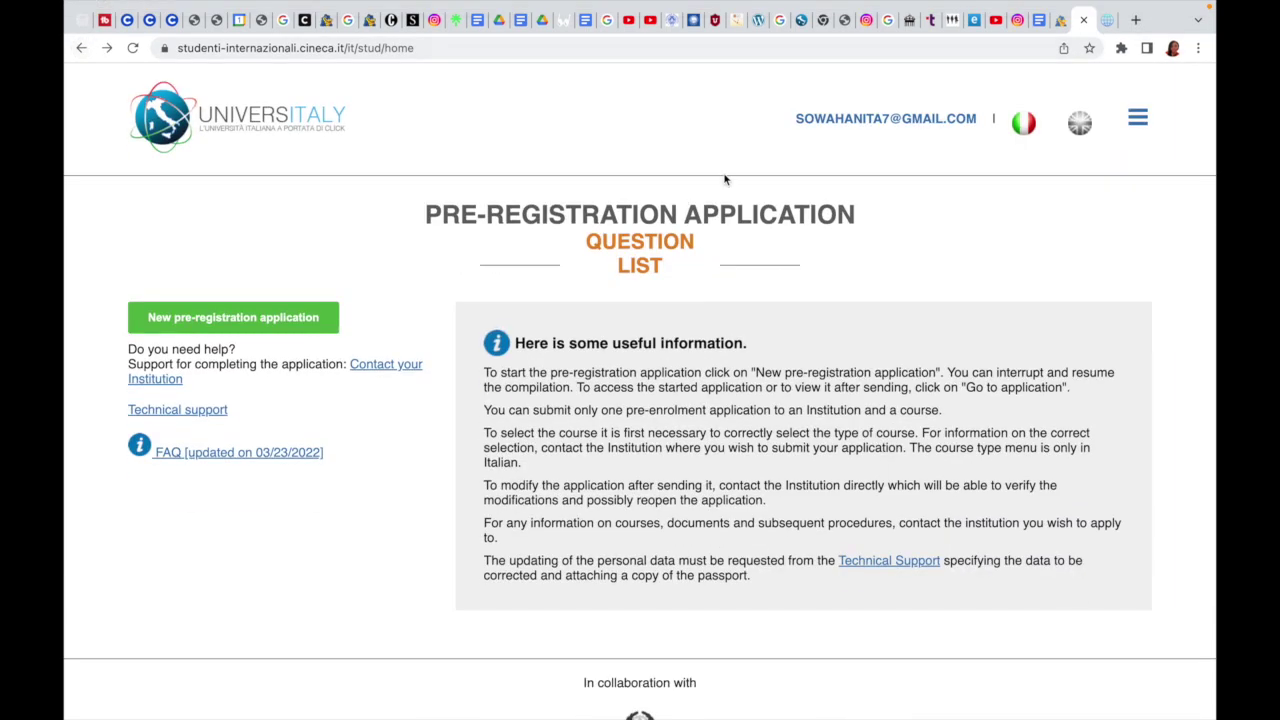